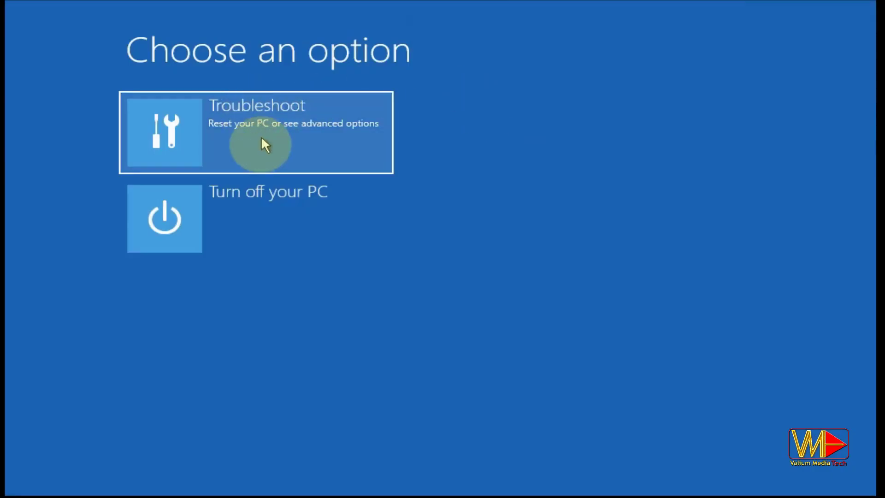
# - Run 2-Rebuild-BCD-Both as administrator, answering Y to add Windows to the boot list
pyautogui.click(261, 135)
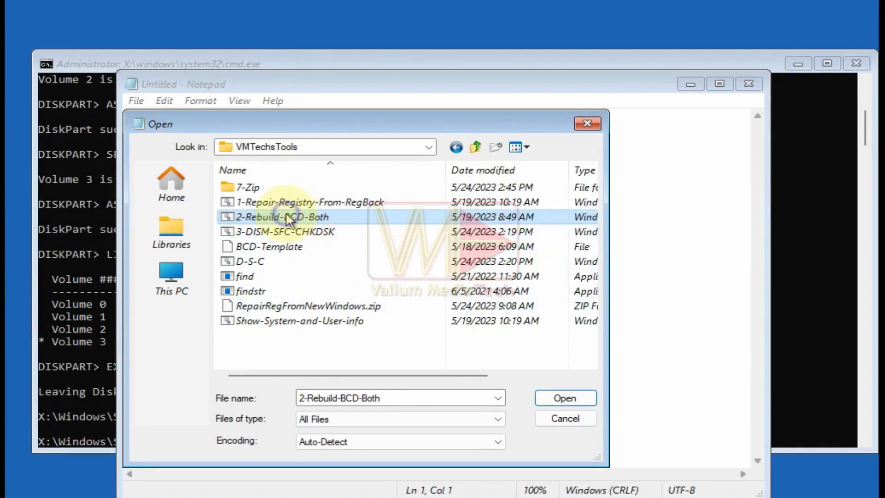
pyautogui.rightClick(289, 220)
pyautogui.click(364, 299)
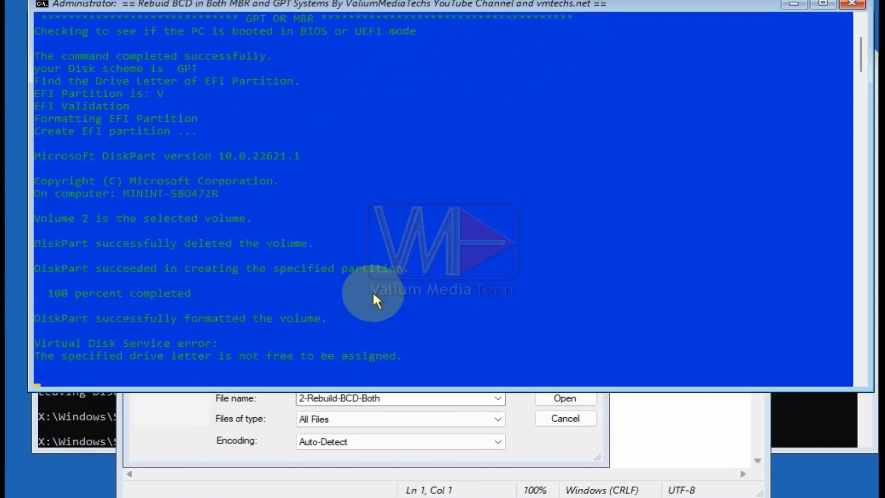
pyautogui.write('Y')
pyautogui.press('Return')
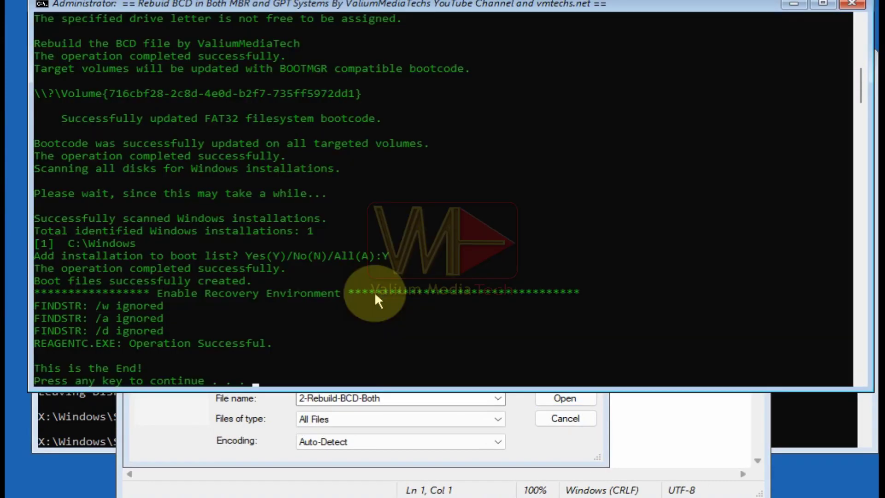
pyautogui.press('Return')
# - Run 3-DISM-SFC-CHKDSK as administrator and choose option 1, DISM-only repair
pyautogui.rightClick(290, 232)
pyautogui.click(341, 316)
pyautogui.write('1')
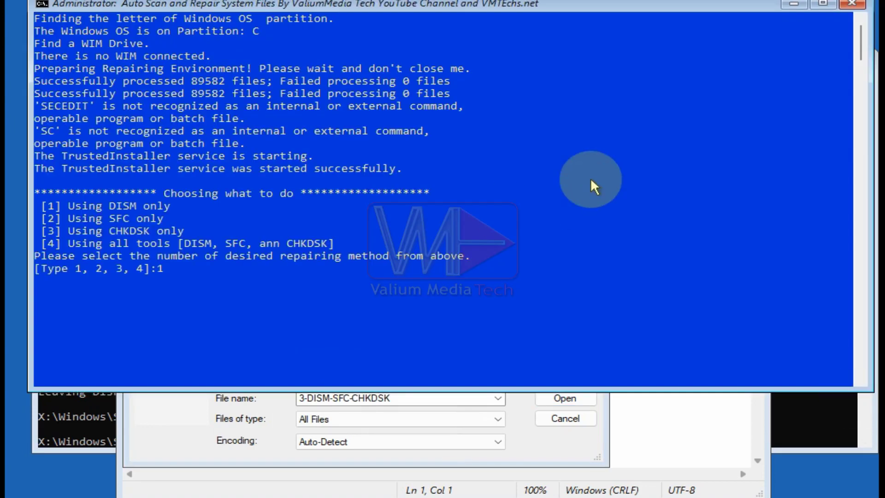
pyautogui.press('Return')
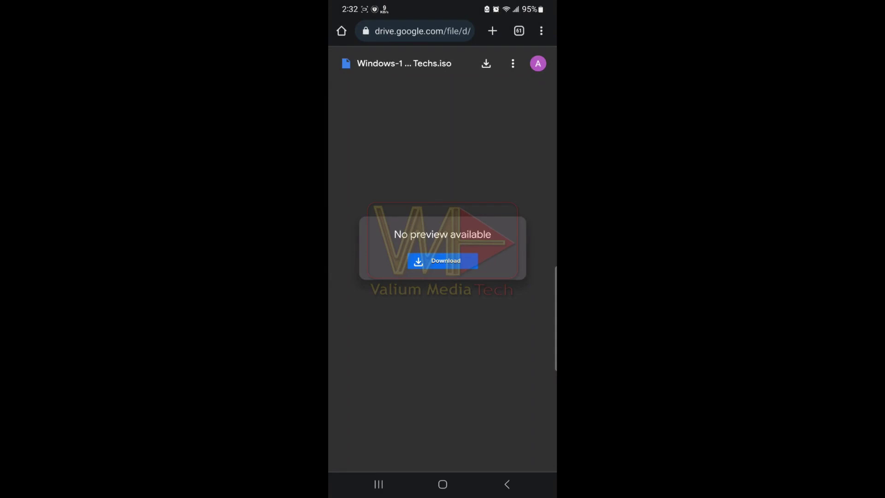
# - Download the 580 MB recovery ISO from its Google Drive file page
pyautogui.click(442, 261)
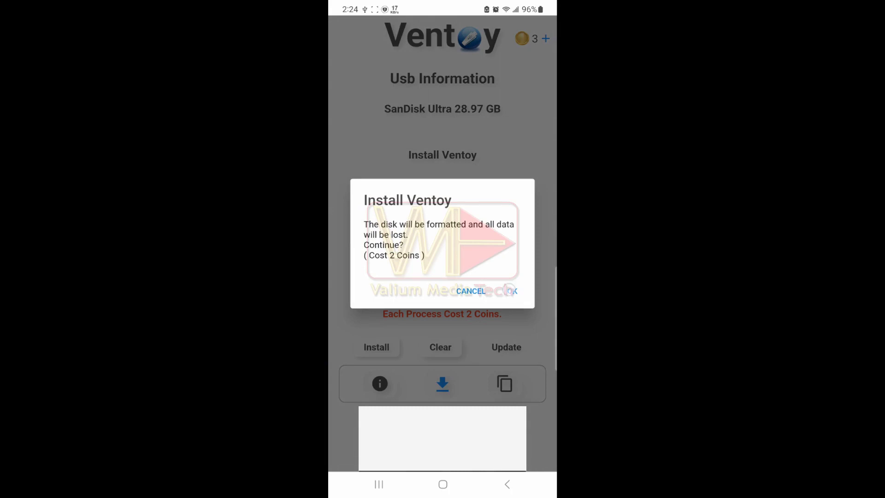
# - Confirm the Ventoy 1.0.88 install on the SanDisk Ultra drive, then go Home
pyautogui.click(511, 291)
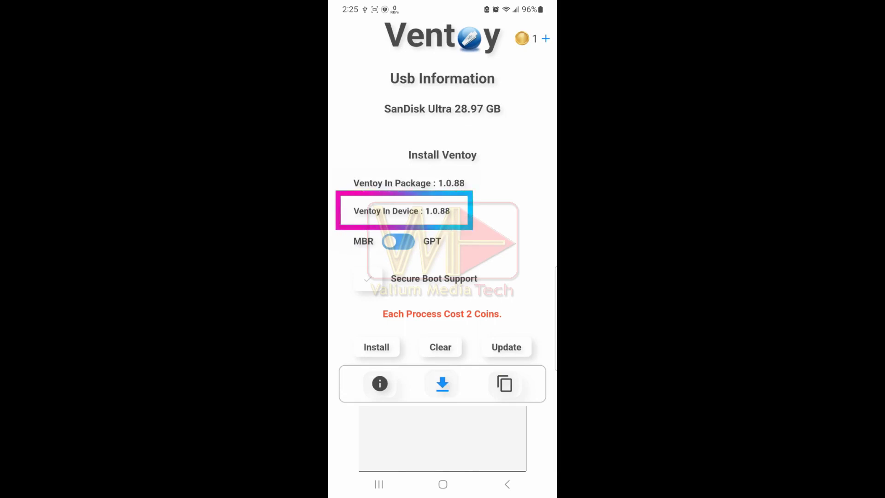
pyautogui.click(443, 484)
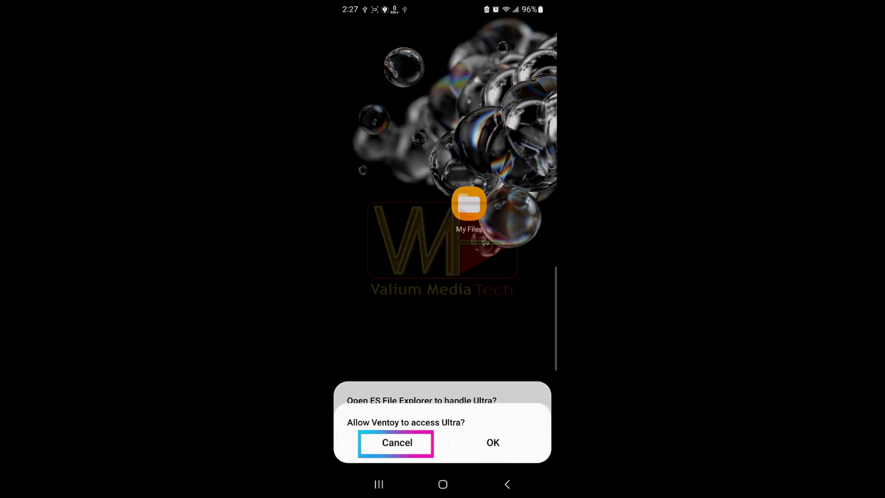
# - Copy the Windows 11 recovery ISO onto USB storage 1 and open the copy with RAR
pyautogui.click(397, 444)
pyautogui.click(397, 442)
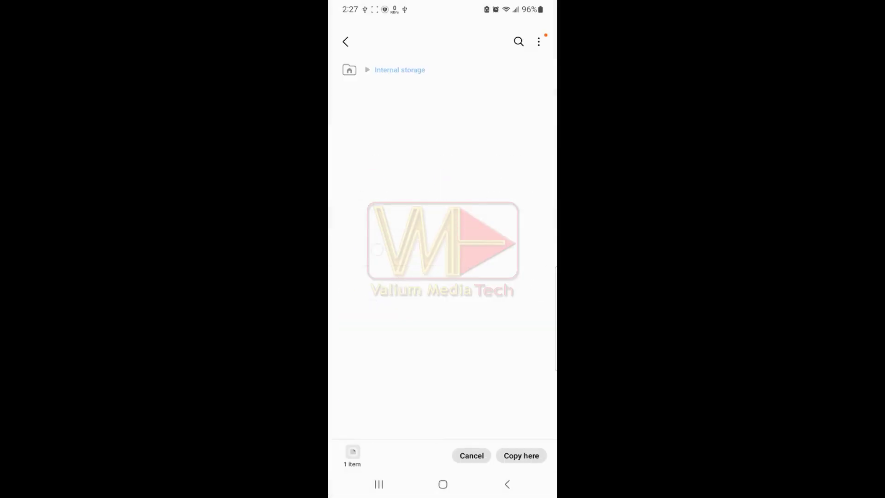
pyautogui.click(351, 133)
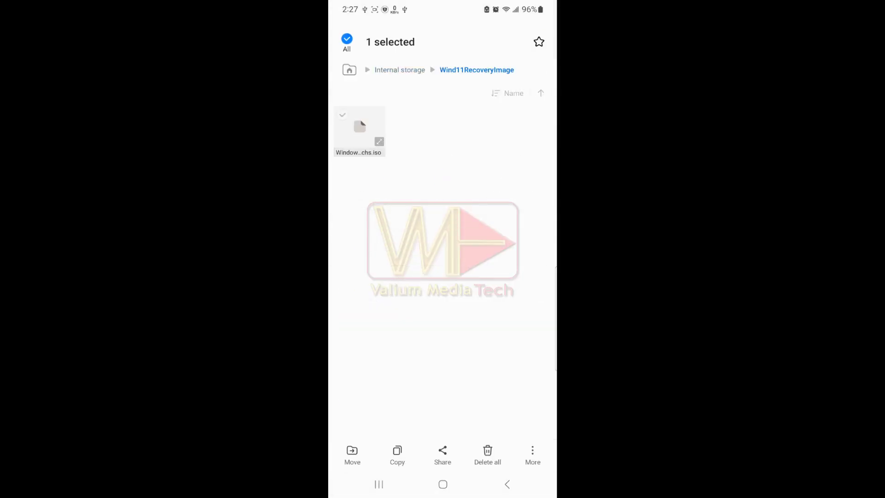
pyautogui.click(394, 459)
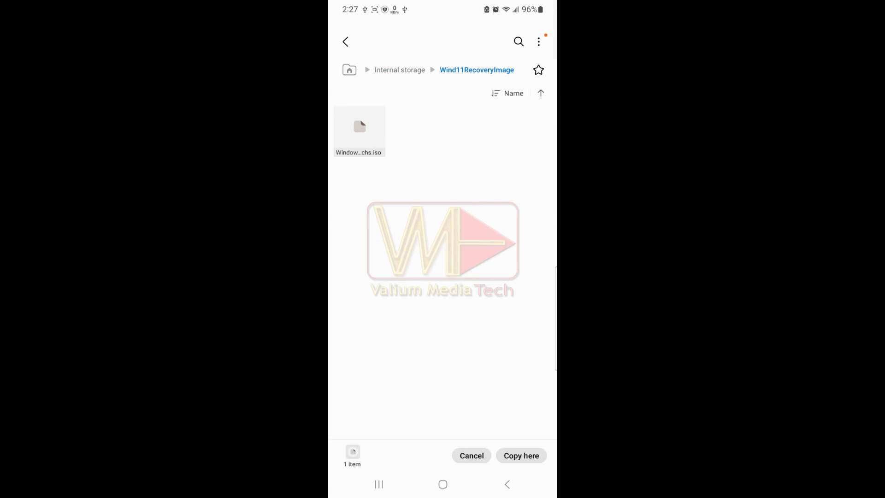
pyautogui.click(349, 70)
pyautogui.click(405, 392)
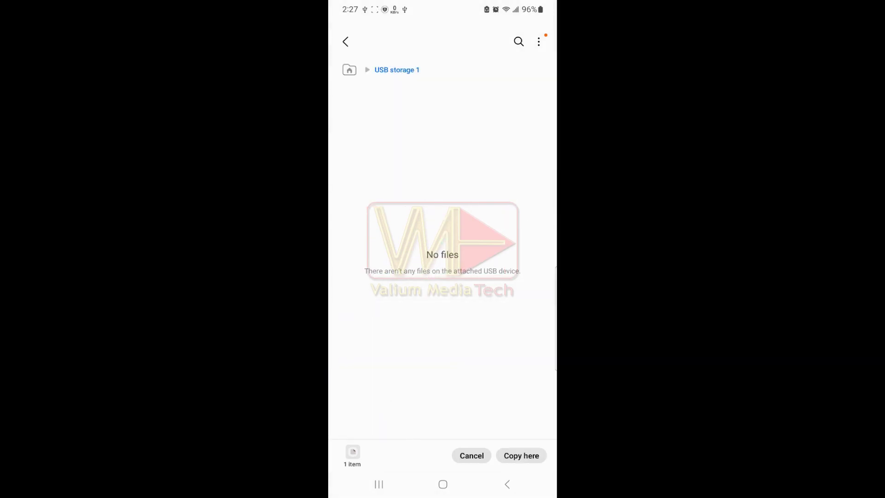
pyautogui.click(521, 455)
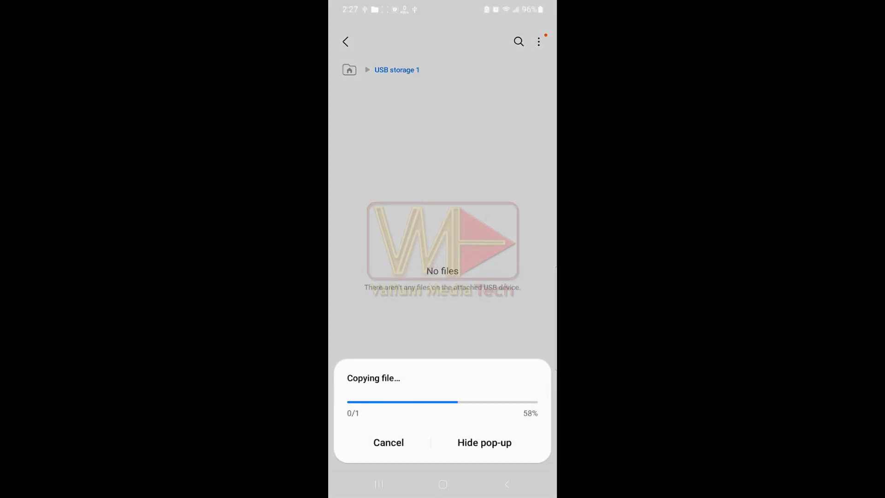
pyautogui.click(360, 127)
pyautogui.click(513, 406)
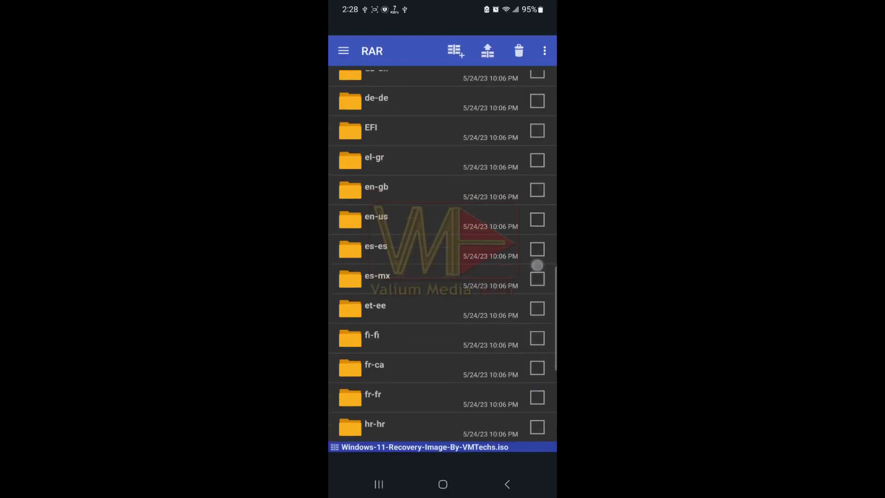
# - Scroll the ISO's contents in RAR and open the VMTechsTools folder
pyautogui.scroll(-10, 449, 312)
pyautogui.click(450, 312)
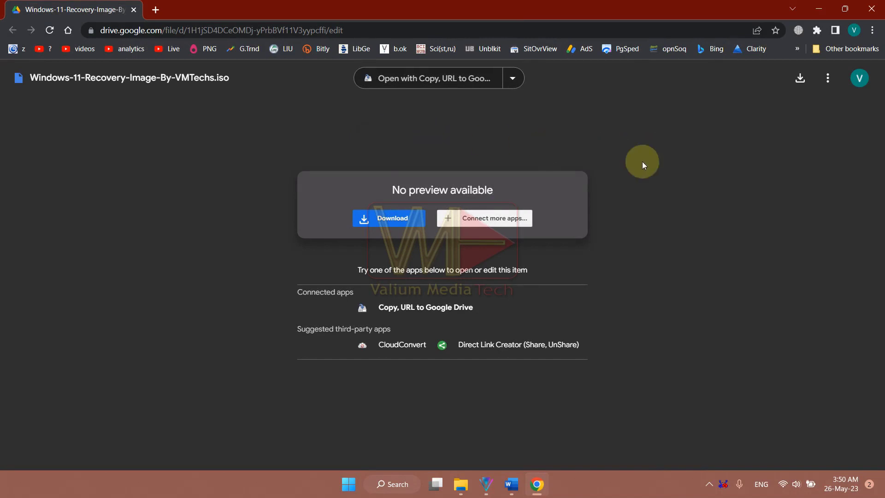
# - Download the recovery ISO past the virus-scan warning via IDM, then rufus-4.0p.exe
pyautogui.click(378, 220)
pyautogui.click(346, 154)
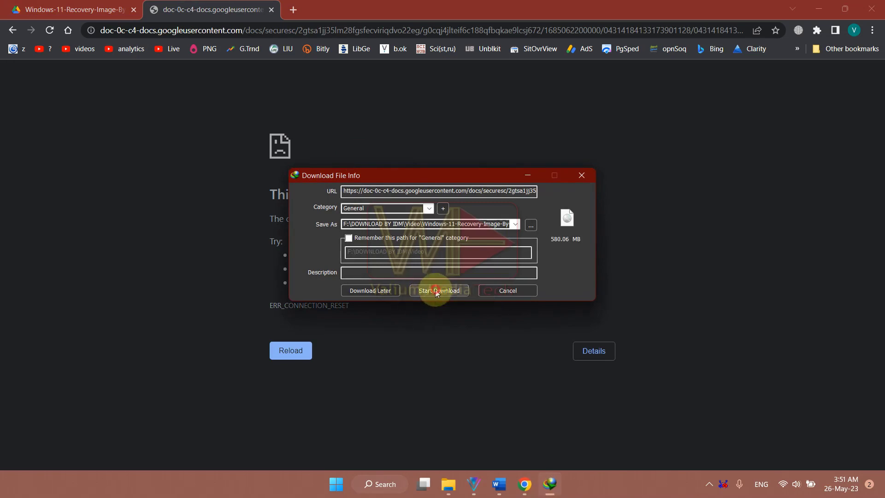
pyautogui.click(439, 290)
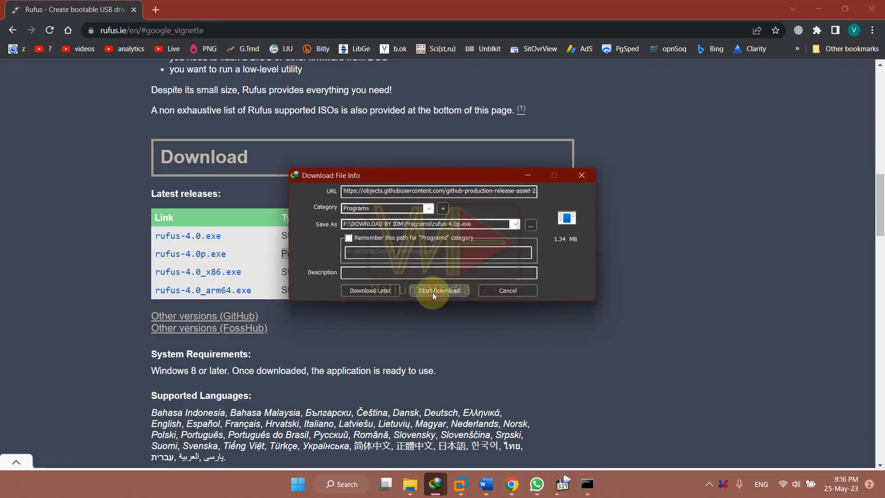
pyautogui.click(435, 288)
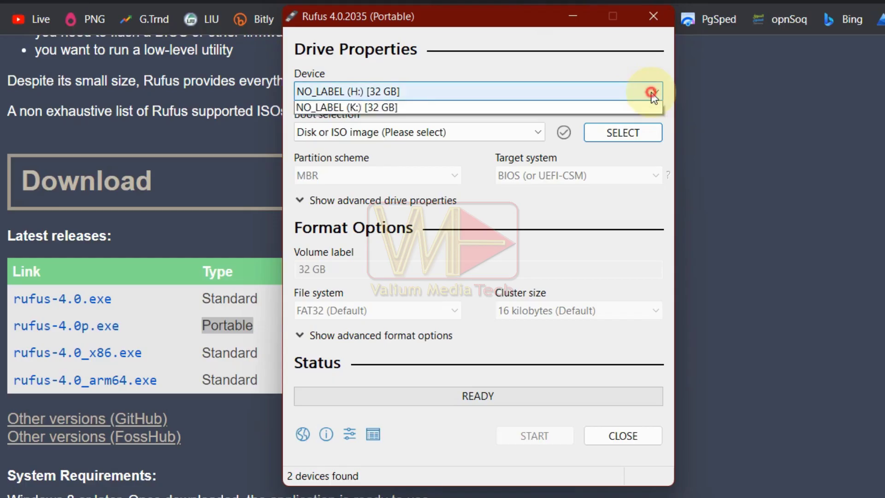
# - Target the H: drive and load the Windows 11 recovery ISO from C:\winRE_amd64
pyautogui.click(648, 92)
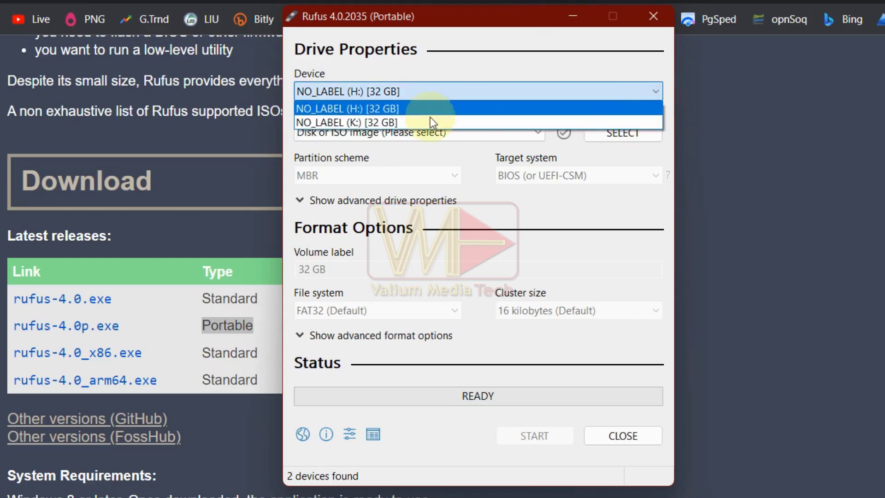
pyautogui.click(359, 123)
pyautogui.click(362, 92)
pyautogui.click(348, 110)
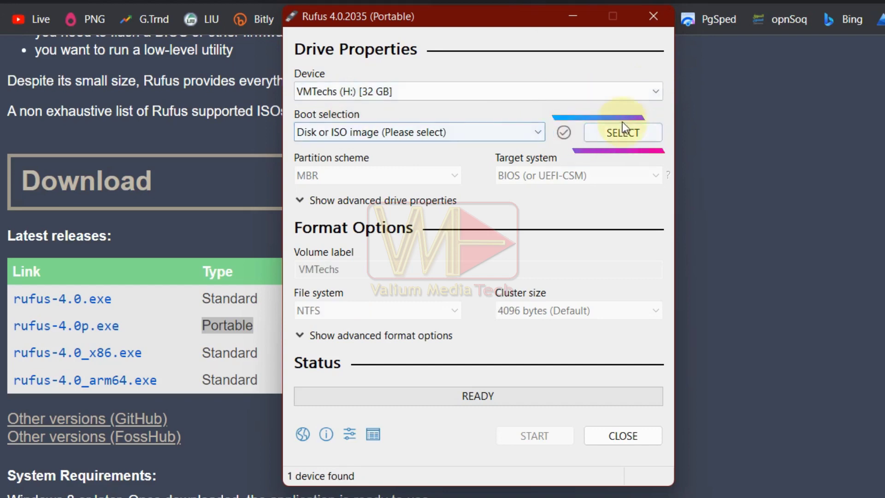
pyautogui.click(609, 133)
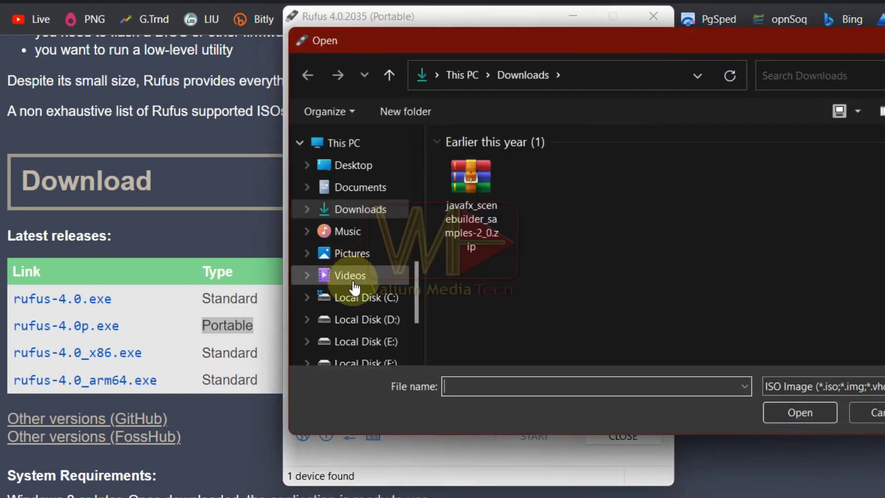
pyautogui.click(364, 298)
pyautogui.scroll(-2, 508, 302)
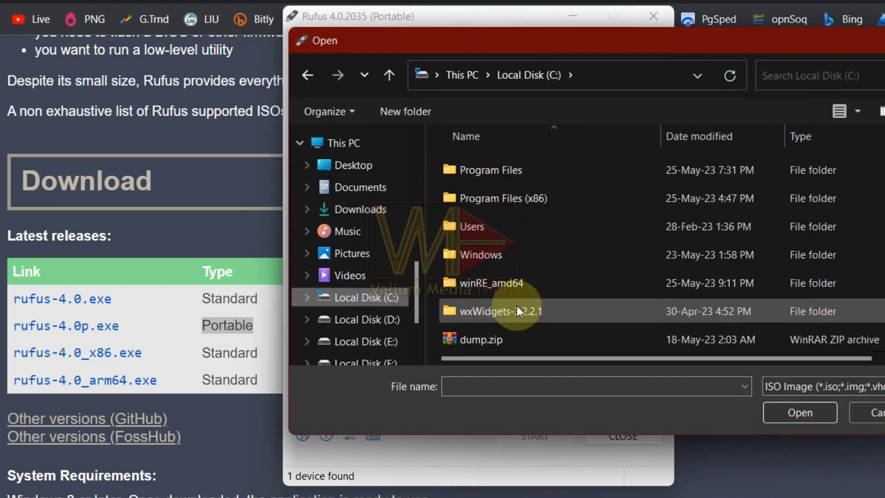
pyautogui.doubleClick(484, 279)
pyautogui.doubleClick(509, 254)
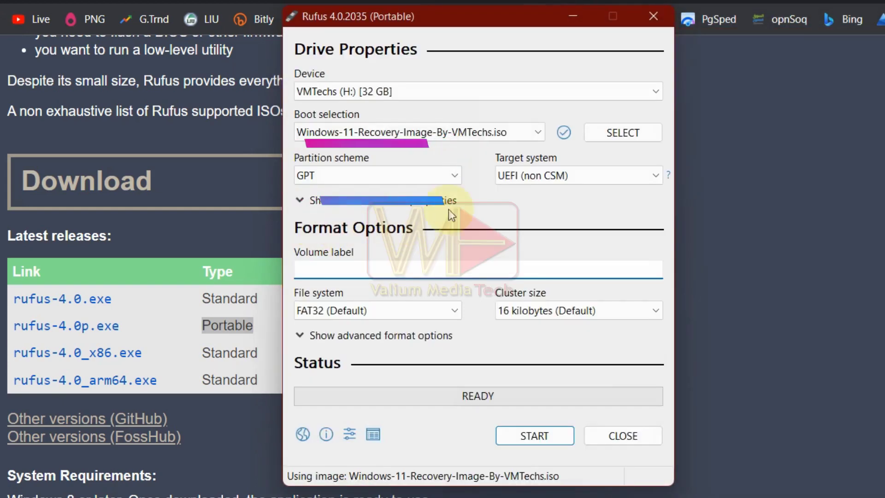
# - Set MBR with BIOS (or UEFI-CSM), label WIN11RE-VMTechs, and start writing
pyautogui.click(455, 175)
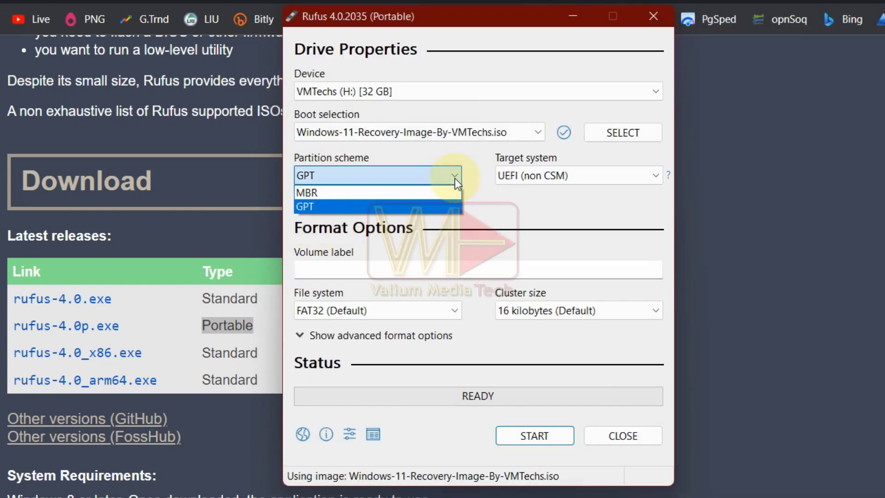
pyautogui.click(377, 190)
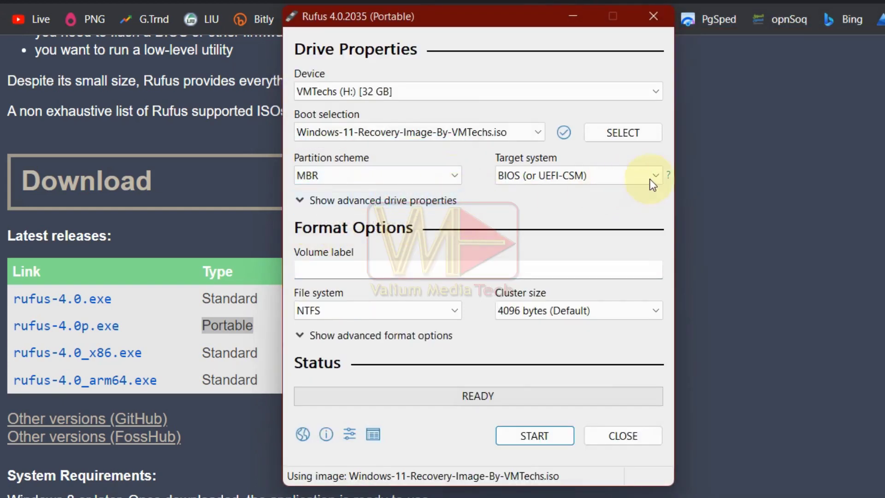
pyautogui.click(657, 177)
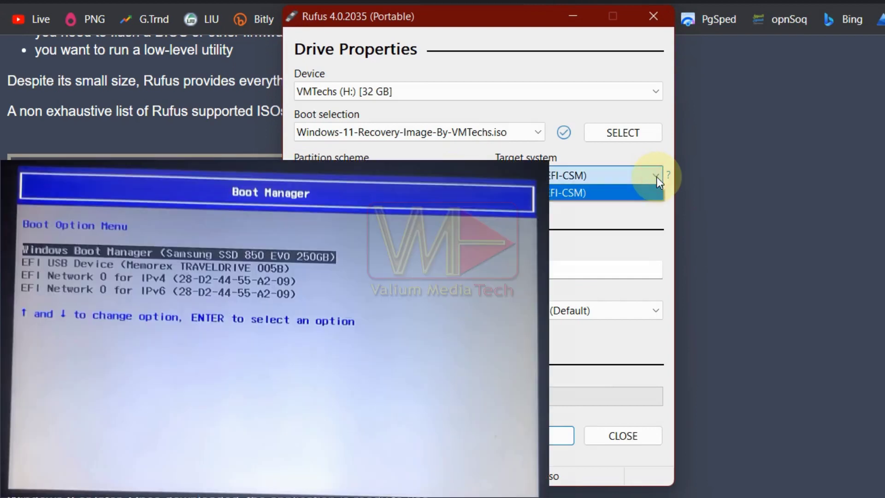
pyautogui.click(656, 177)
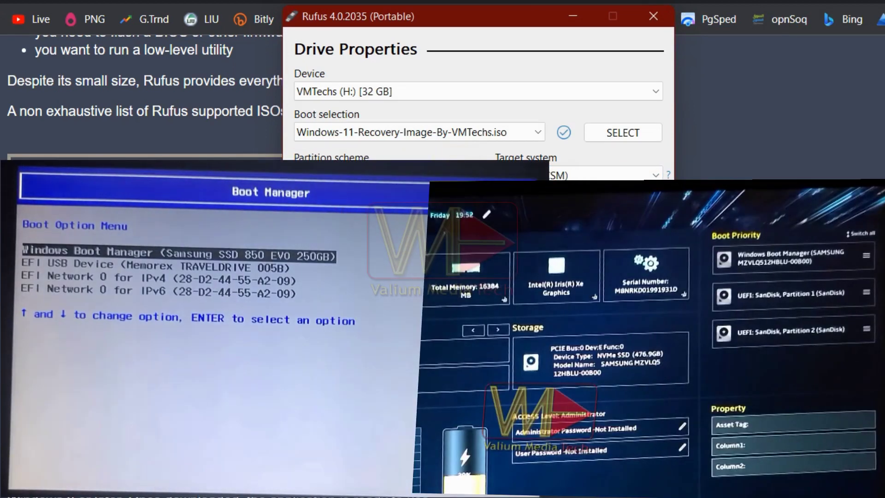
pyautogui.click(651, 175)
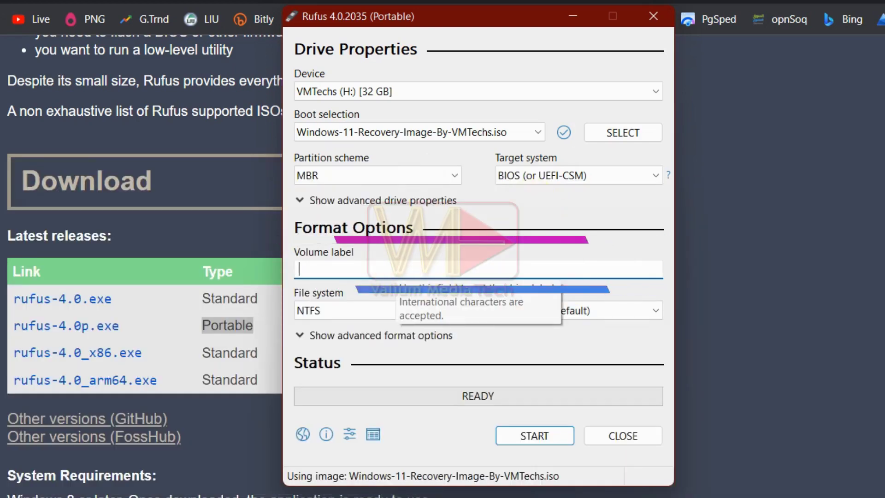
pyautogui.write('WIN11RE-VMTe')
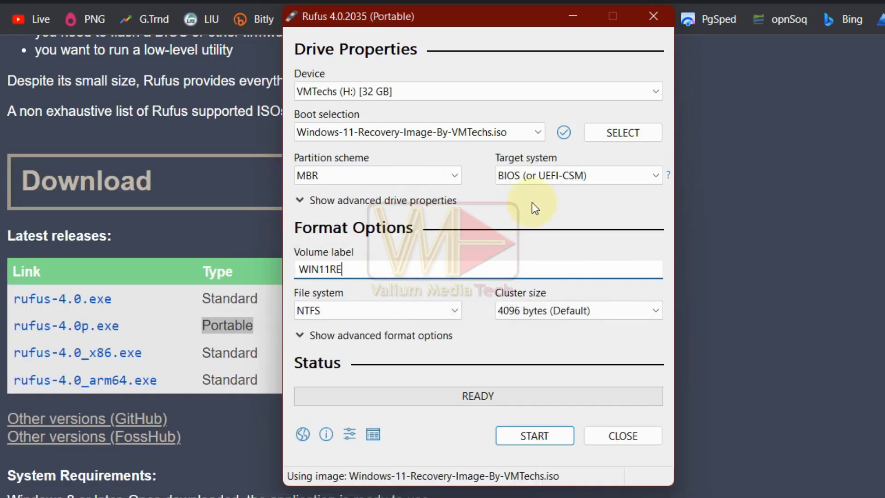
pyautogui.write('chs')
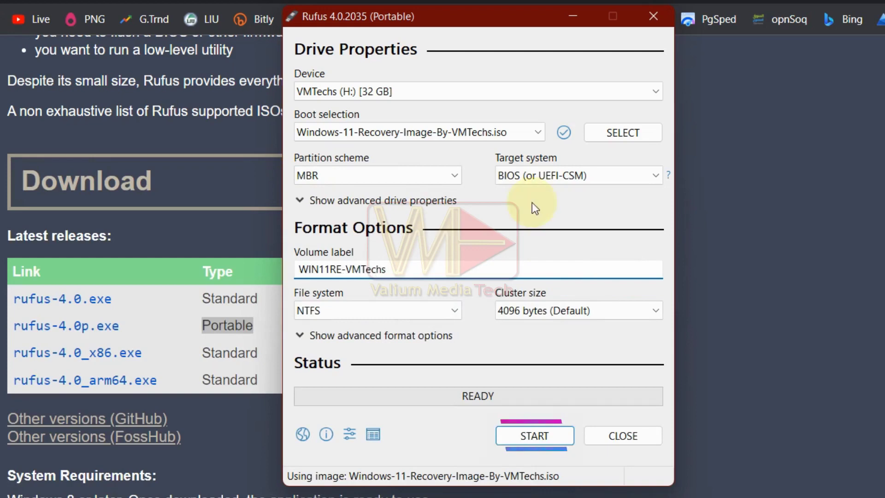
pyautogui.click(529, 437)
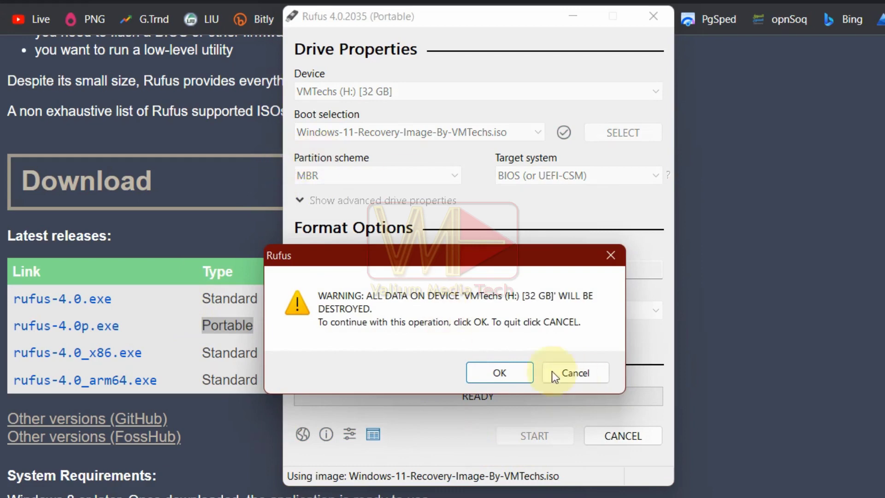
# - Accept the data-destruction warning so Rufus formats the VMTechs drive
pyautogui.click(501, 368)
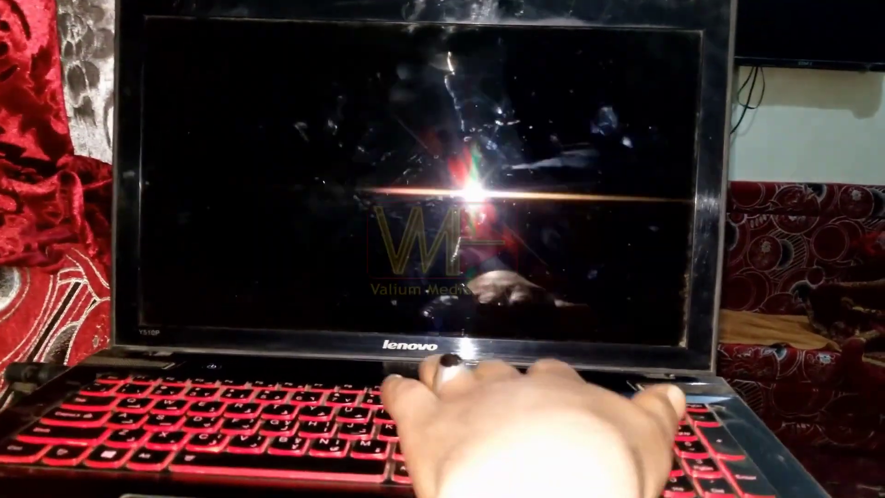
# - Boot from USB via the F12 menu, pick the US keyboard layout, and enter Troubleshoot
pyautogui.press('F12')
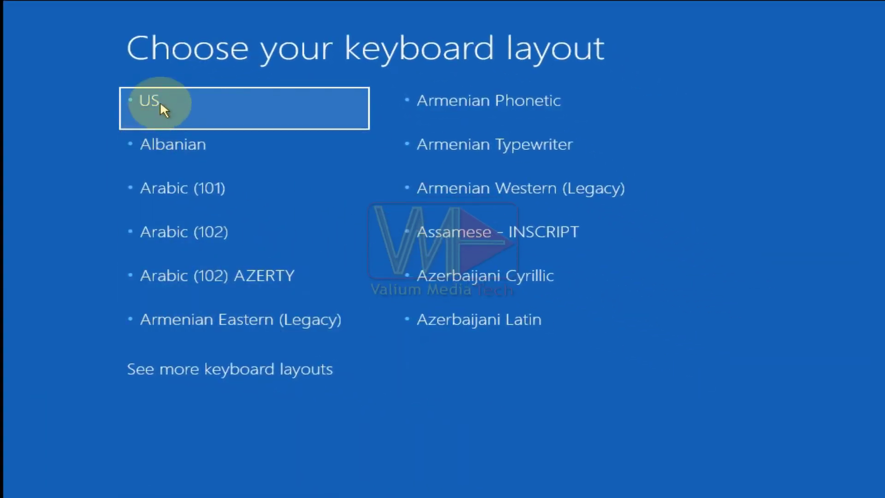
pyautogui.click(161, 102)
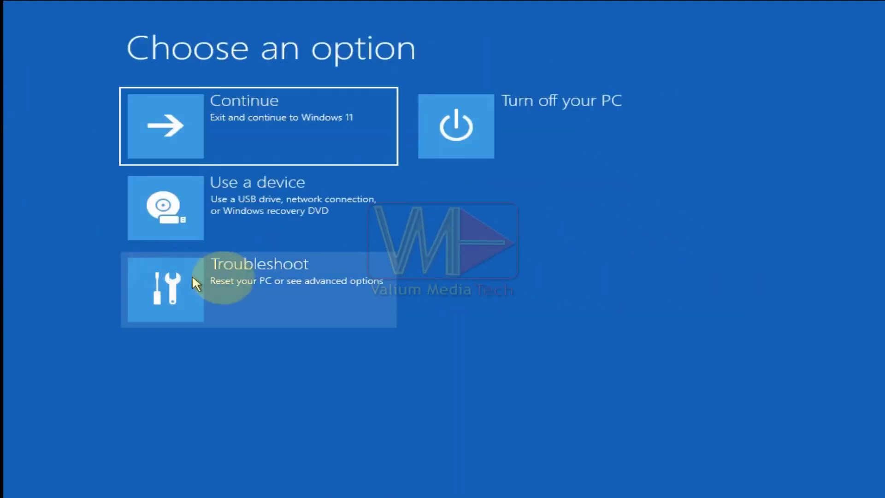
pyautogui.click(234, 280)
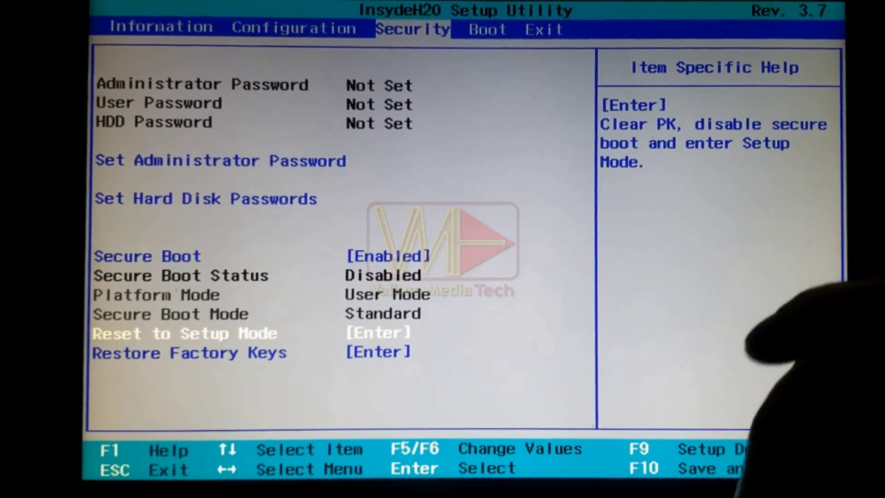
# - Set Secure Boot to Disabled on the Security page
pyautogui.press('Up')
pyautogui.press('Return')
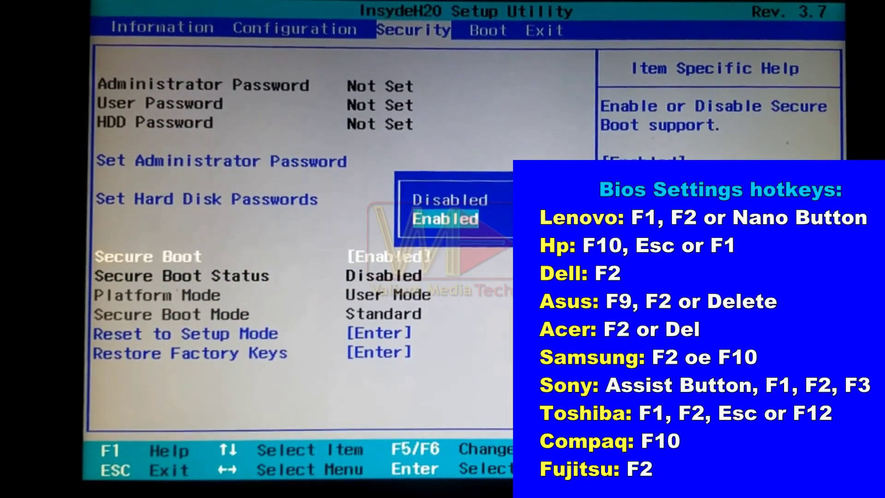
pyautogui.press('Up')
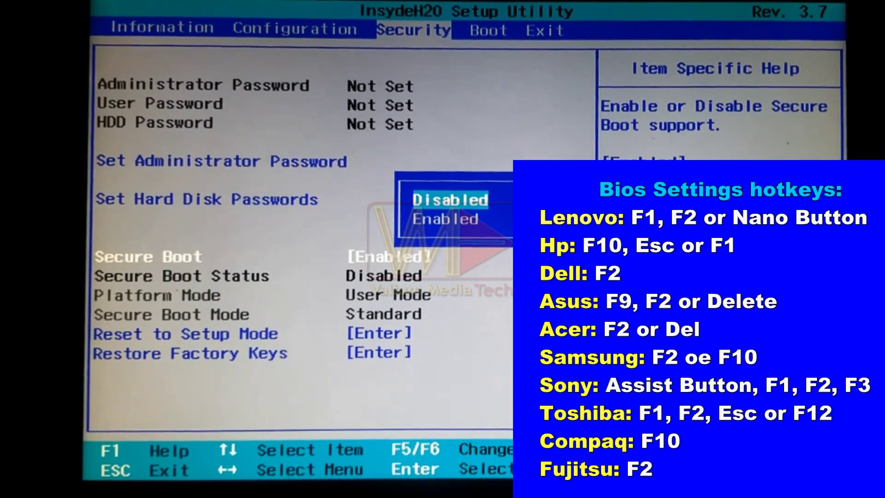
pyautogui.press('Return')
# - Keep USB Boot Enabled on the Boot page, then save changes on the Exit page
pyautogui.press('Right')
pyautogui.press('Down')
pyautogui.press('Down')
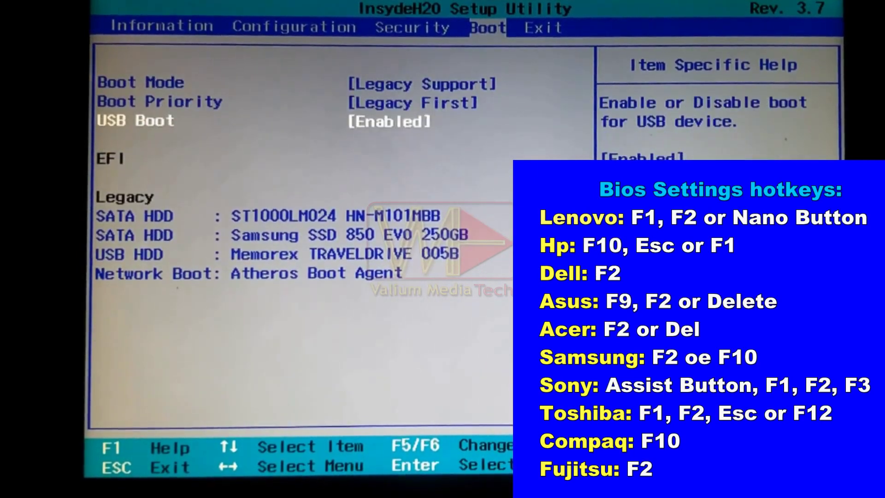
pyautogui.press('Return')
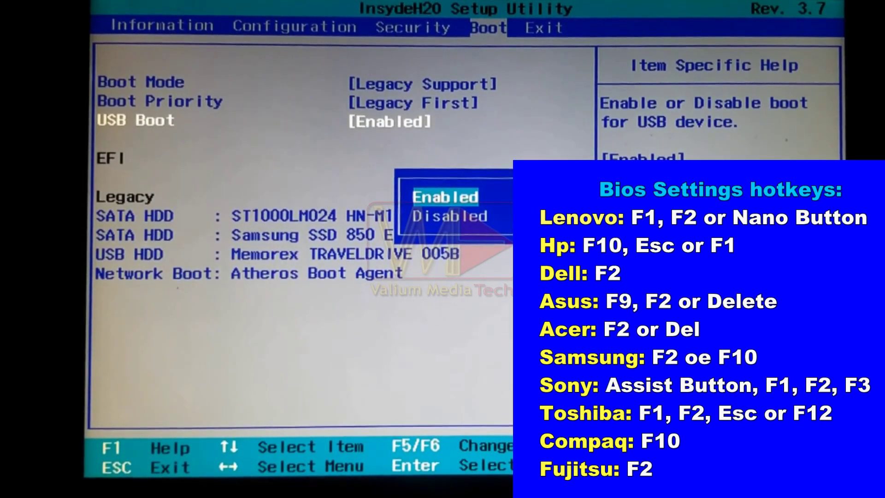
pyautogui.press('Return')
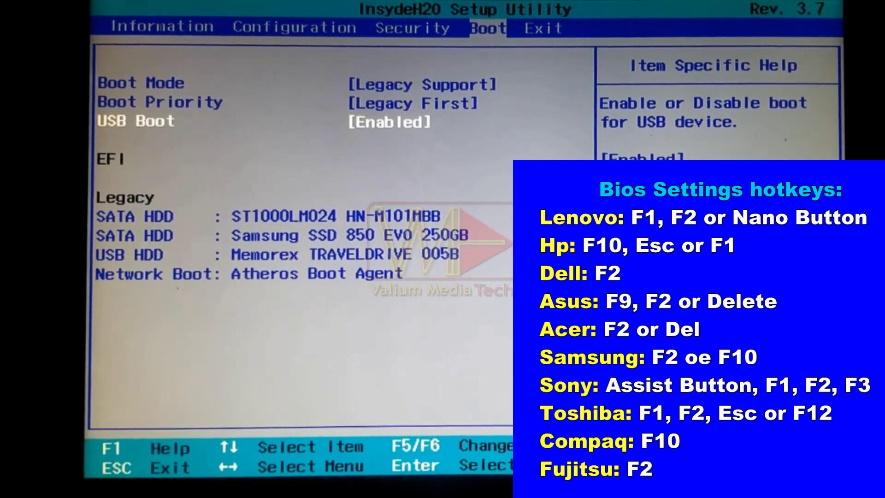
pyautogui.press('Right')
pyautogui.press('Down')
pyautogui.press('Down')
pyautogui.press('Down')
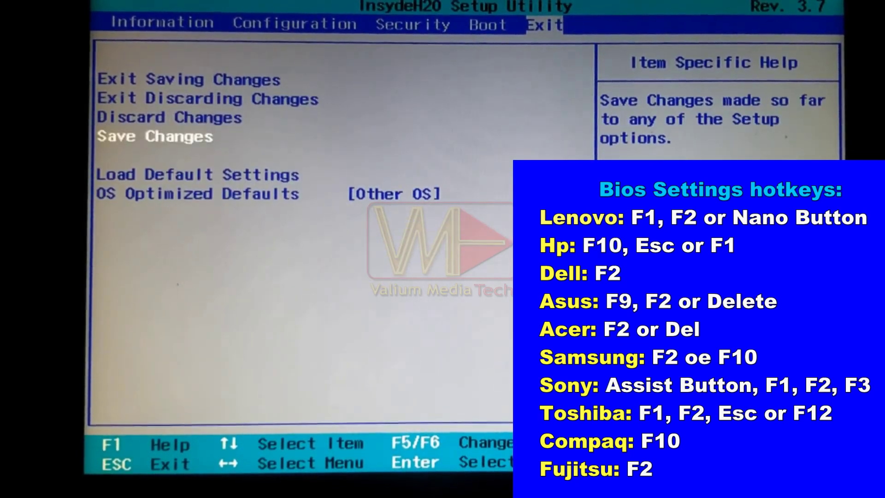
pyautogui.press('Return')
pyautogui.press('Return')
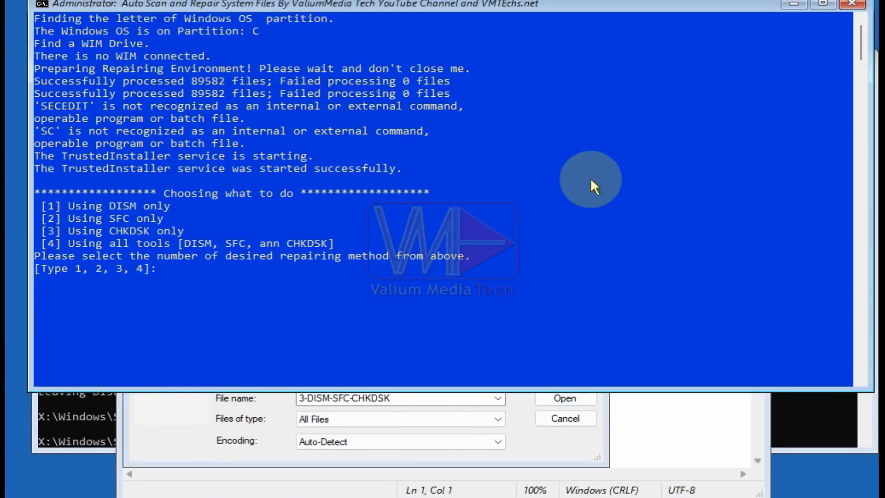
# - Choose option 1 in the repair script menu to run the DISM-only repair
pyautogui.press('Return')
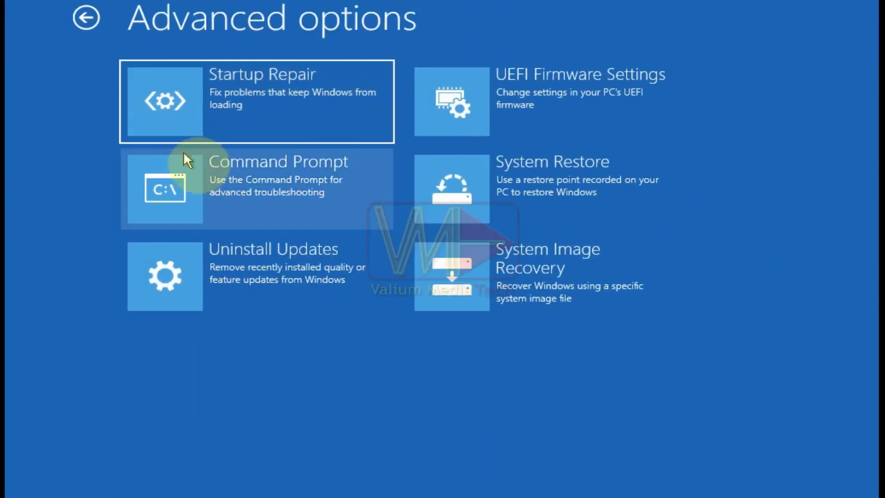
# - Start DiskPart in a Command Prompt and list all volumes
pyautogui.click(202, 190)
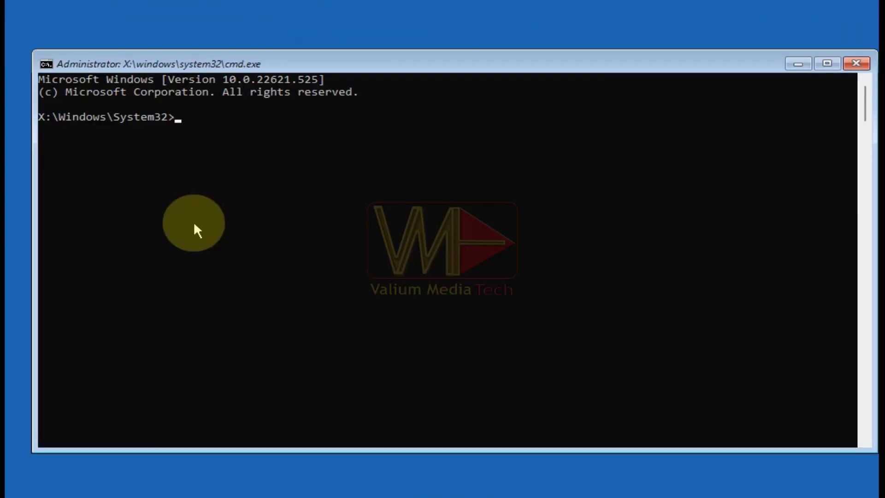
pyautogui.write('DISKPART')
pyautogui.press('Return')
pyautogui.write('LIST')
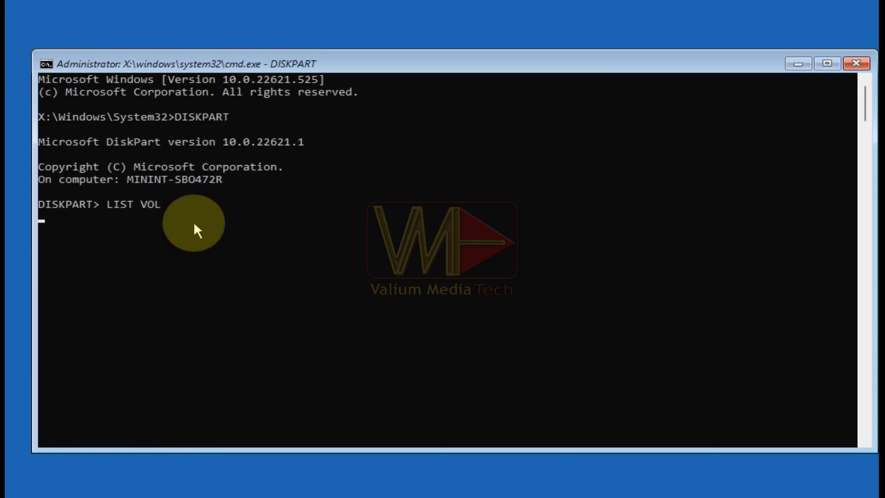
pyautogui.write(' VOL')
pyautogui.press('Return')
# - Select volume 2, the EFI partition, and assign it drive letter D
pyautogui.write('SEL VOL')
pyautogui.click(105, 278)
pyautogui.write('2')
pyautogui.press('Return')
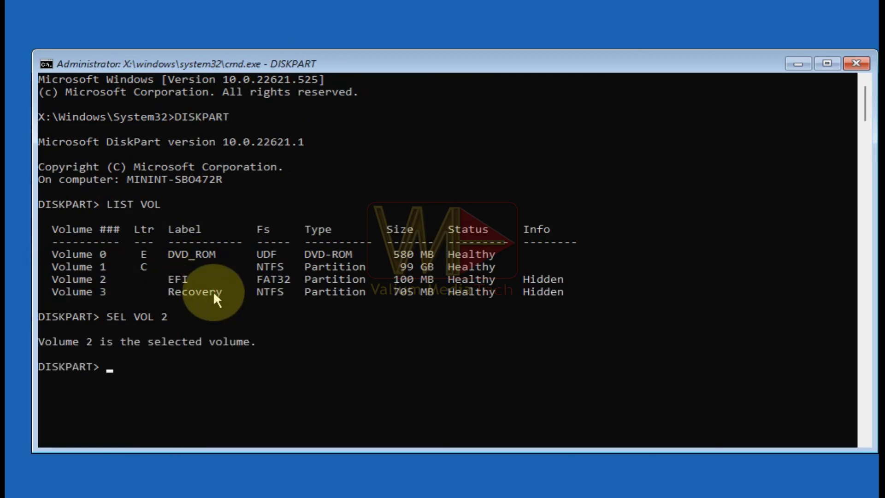
pyautogui.write('ASSIGN')
pyautogui.press('Return')
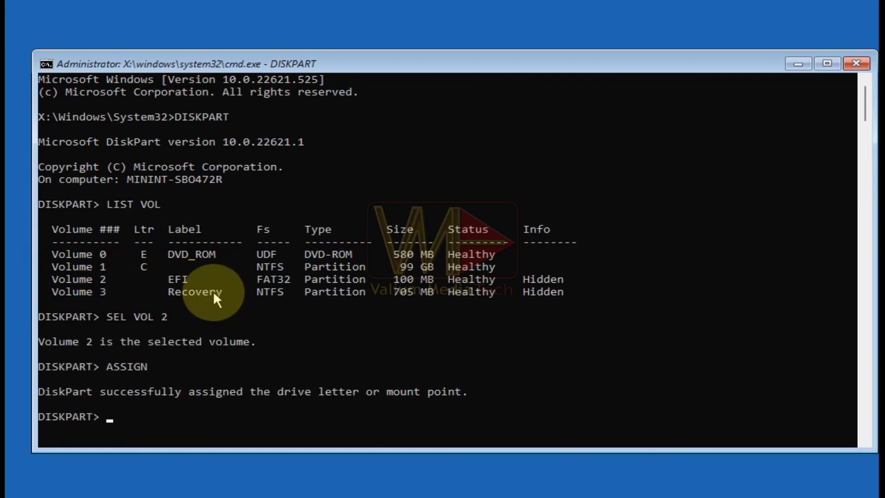
# - Select volume 3, the Recovery partition, assign it letter F, and relist volumes
pyautogui.press('Up')
pyautogui.press('Up')
pyautogui.press('BackSpace')
pyautogui.write('3')
pyautogui.press('Return')
pyautogui.press('Up')
pyautogui.press('Up')
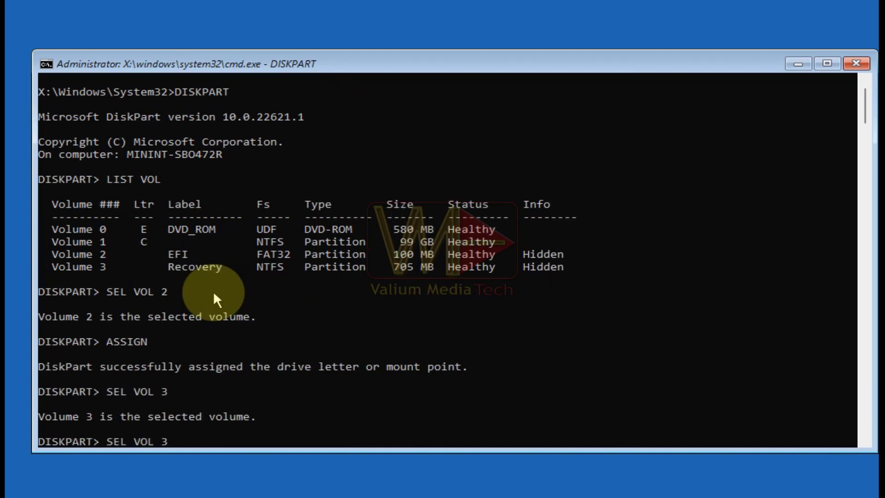
pyautogui.press('Return')
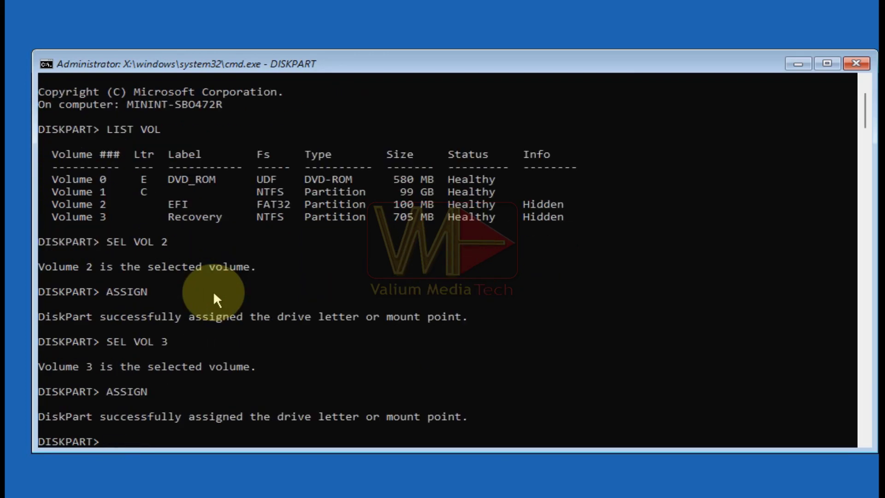
pyautogui.press('Up')
pyautogui.press('Up')
pyautogui.press('Up')
pyautogui.press('Up')
pyautogui.press('Return')
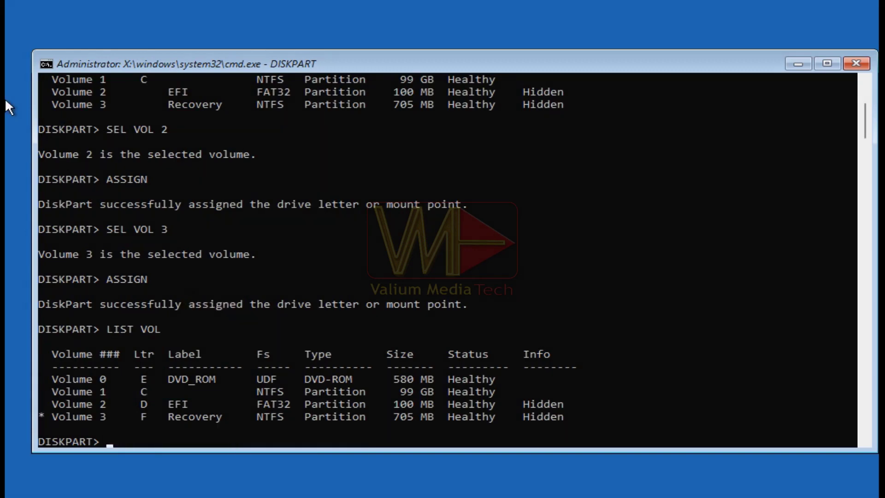
# - Exit DiskPart back to the Command Prompt
pyautogui.click(789, 329)
pyautogui.write('EXIT')
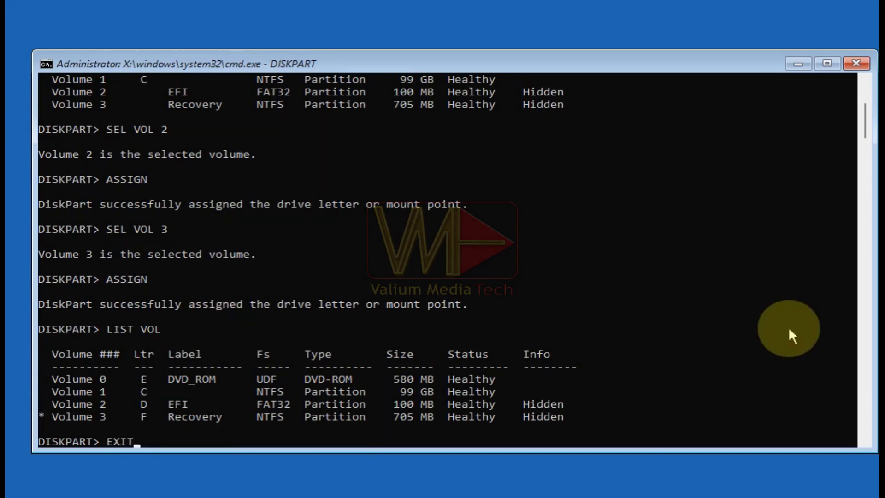
pyautogui.press('Return')
# - Launch Notepad from the command line and bring up its File Open dialog
pyautogui.write('OTEPAD')
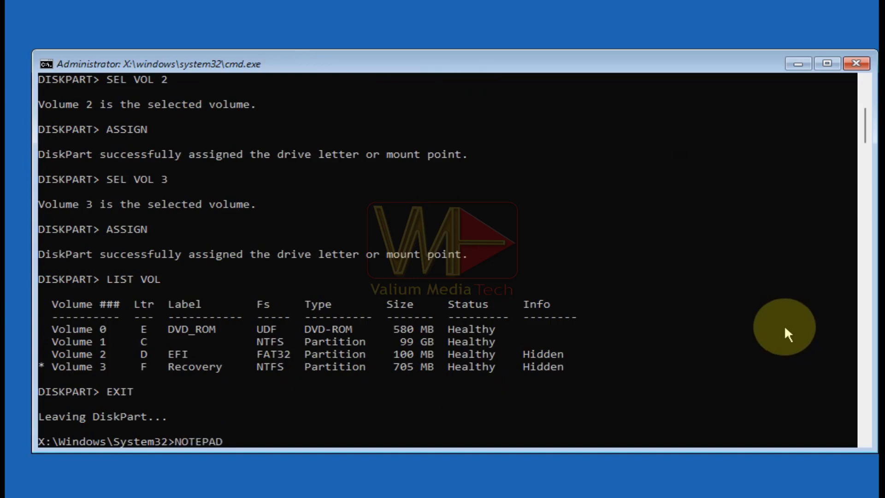
pyautogui.press('Return')
pyautogui.click(137, 101)
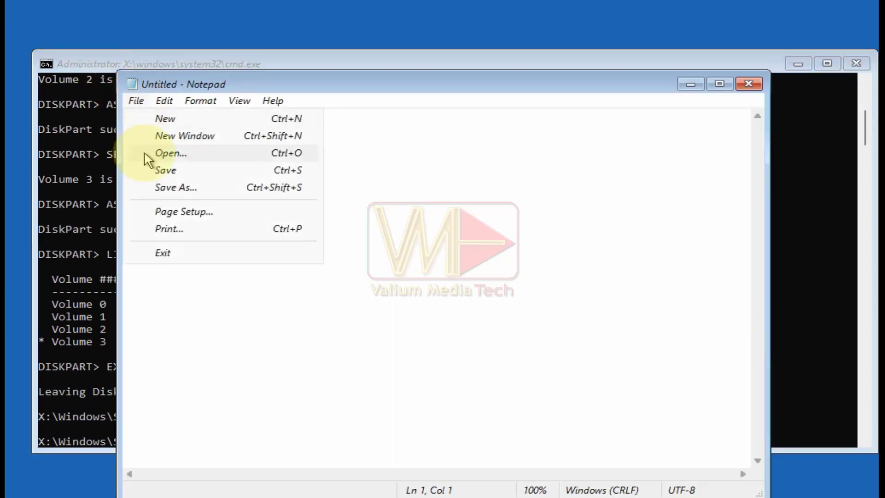
pyautogui.click(157, 152)
# - Browse This PC to the WIN11RE-VMT (D:) drive and its VMTechsTools folder
pyautogui.click(172, 276)
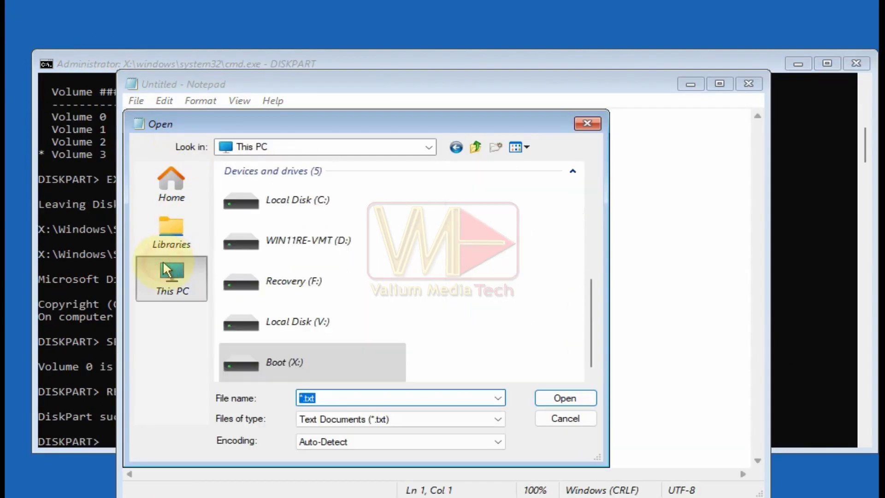
pyautogui.scroll(2, 479, 258)
pyautogui.scroll(-2, 475, 258)
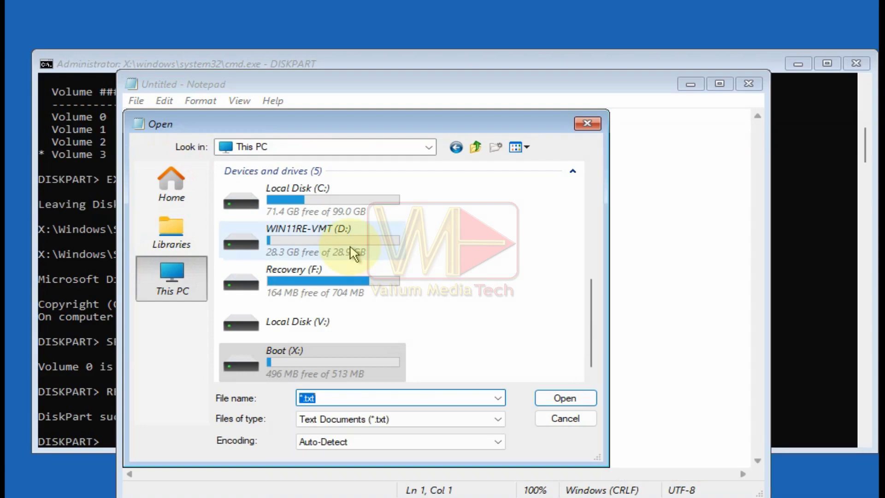
pyautogui.doubleClick(353, 252)
pyautogui.scroll(-3, 352, 253)
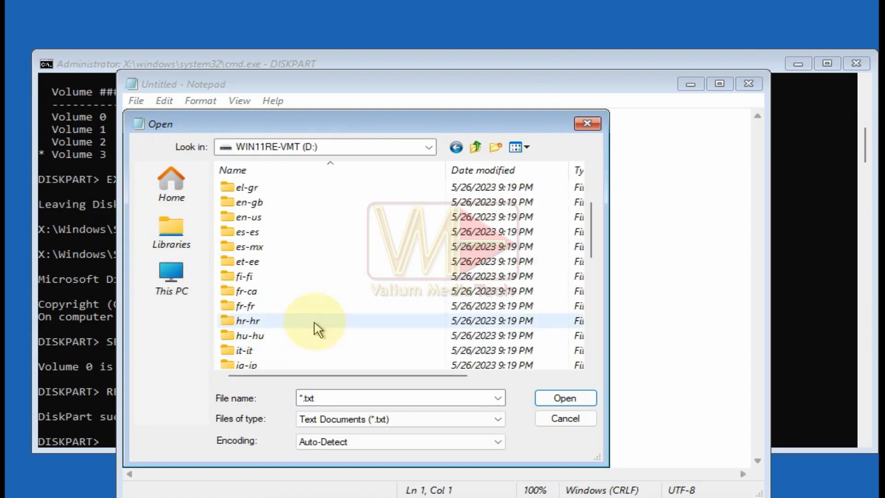
pyautogui.scroll(-5, 317, 319)
pyautogui.doubleClick(305, 321)
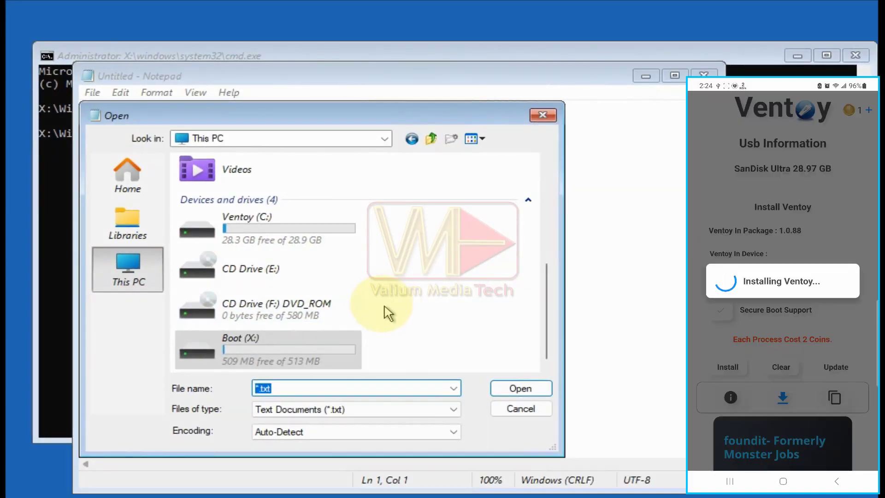
# - Open the VMTechsTools folder on drive F: and set Files of type to All Files
pyautogui.scroll(5, 383, 307)
pyautogui.scroll(-5, 373, 302)
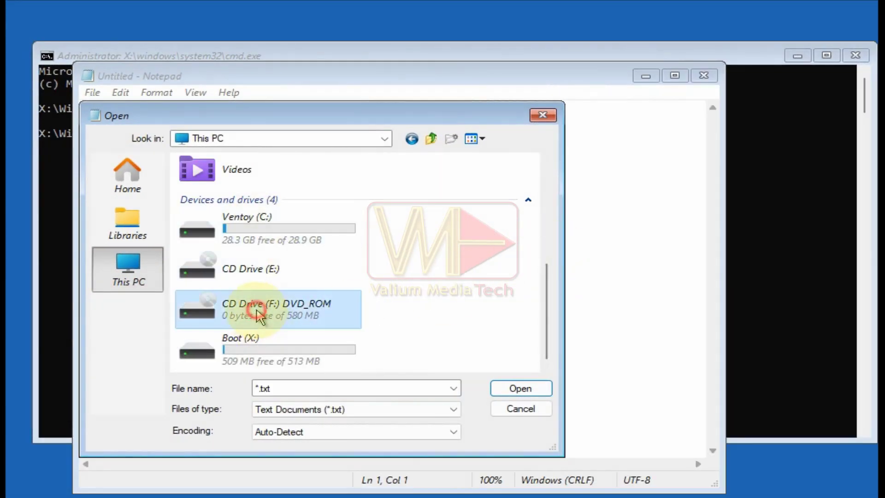
pyautogui.doubleClick(259, 316)
pyautogui.scroll(-10, 254, 304)
pyautogui.doubleClick(223, 311)
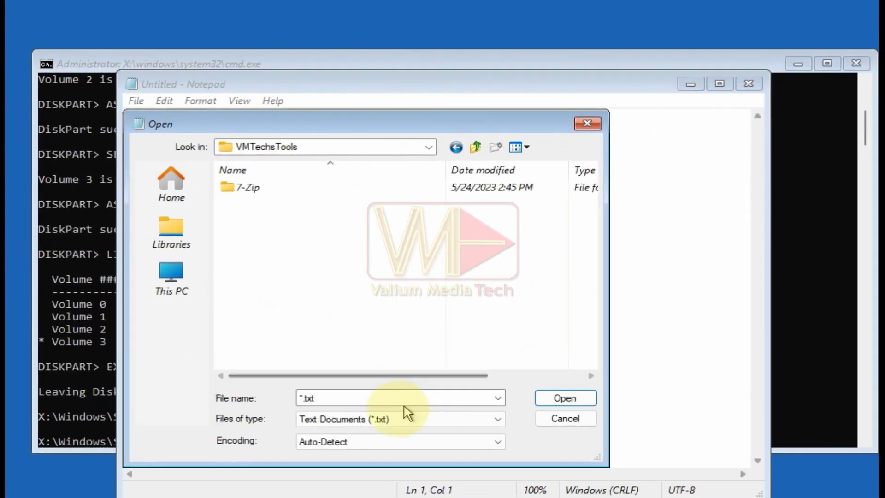
pyautogui.click(364, 421)
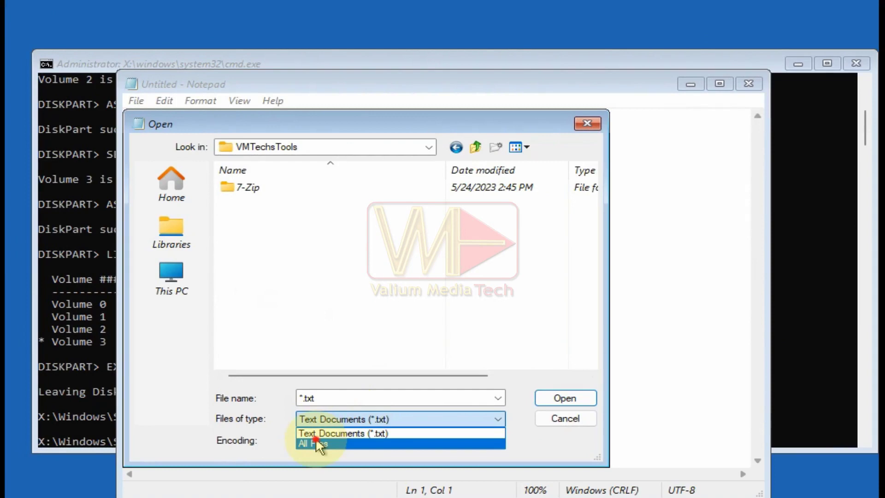
pyautogui.click(317, 442)
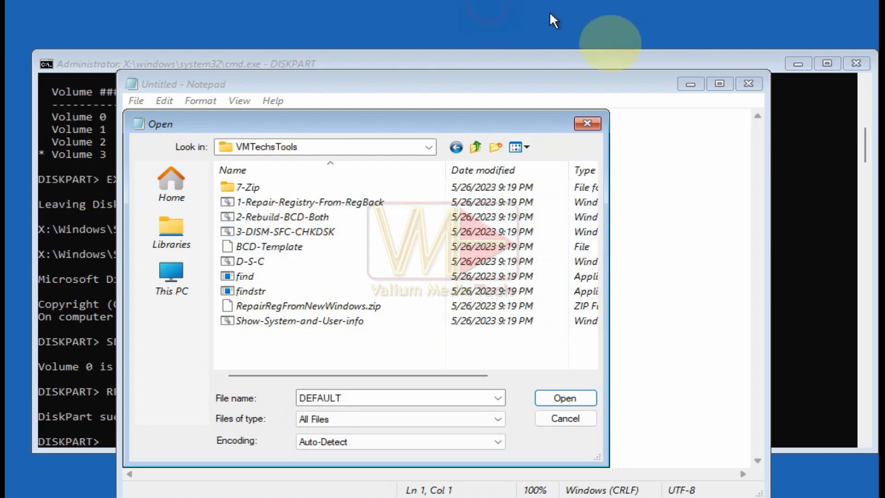
# - Run 1-Repair-Registry-From-RegBack as administrator
pyautogui.click(286, 204)
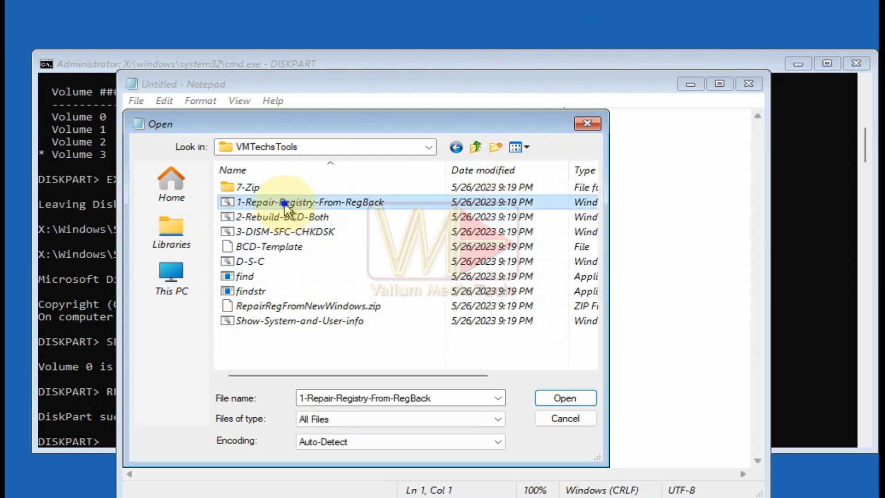
pyautogui.rightClick(287, 205)
pyautogui.click(347, 290)
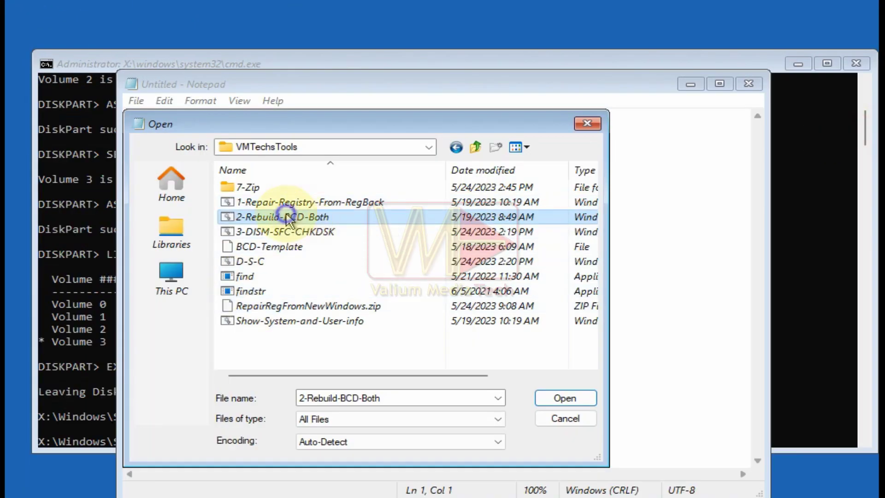
# - Run 2-Rebuild-BCD-Both as administrator, answer Y to add Windows, then close it
pyautogui.rightClick(287, 217)
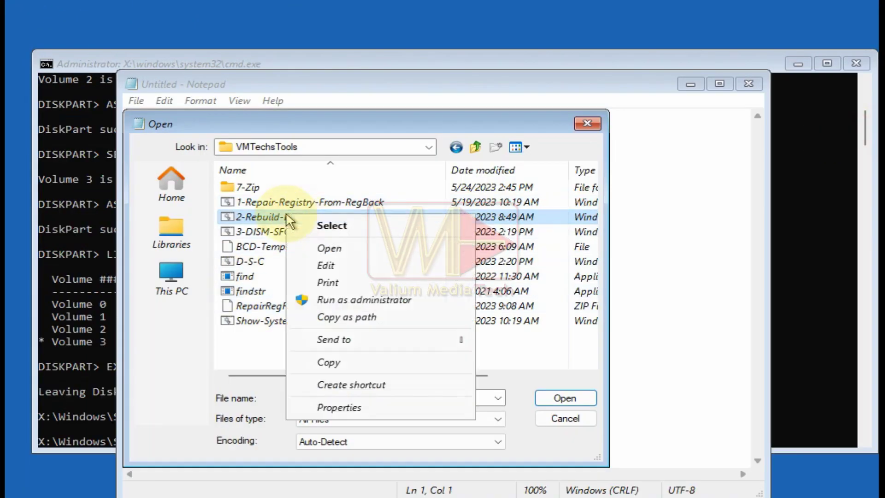
pyautogui.click(350, 300)
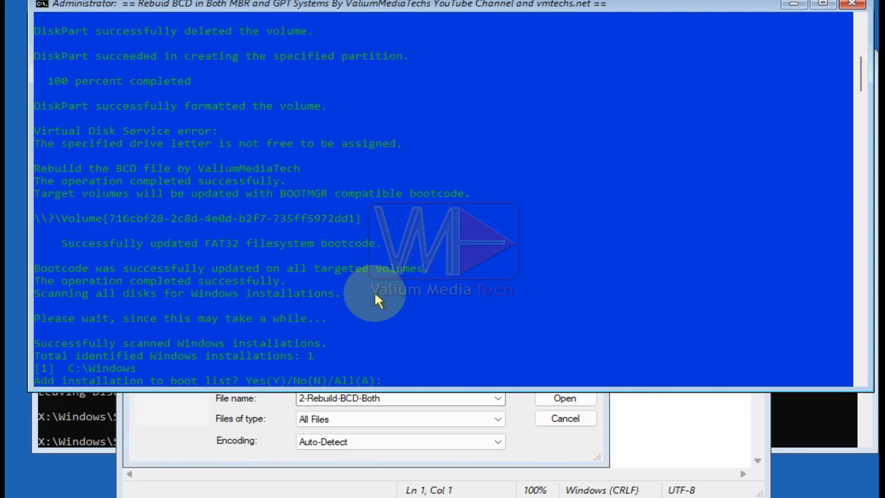
pyautogui.write('Y')
pyautogui.press('Return')
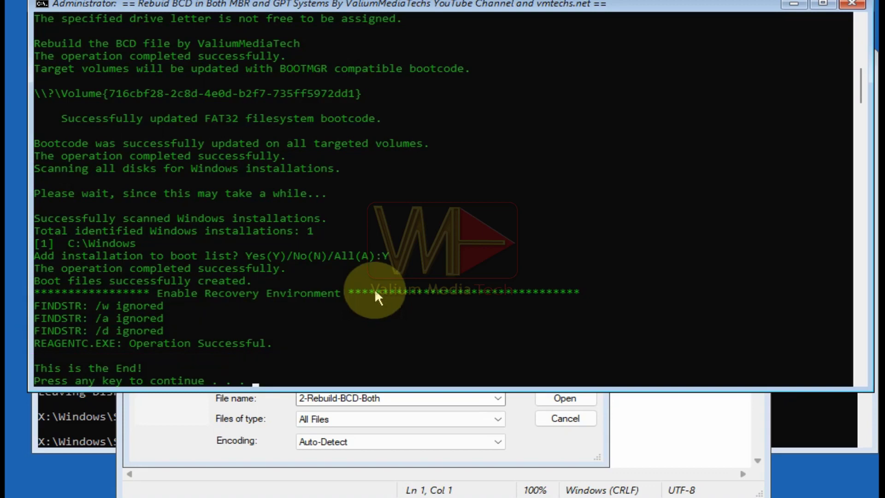
pyautogui.press('Return')
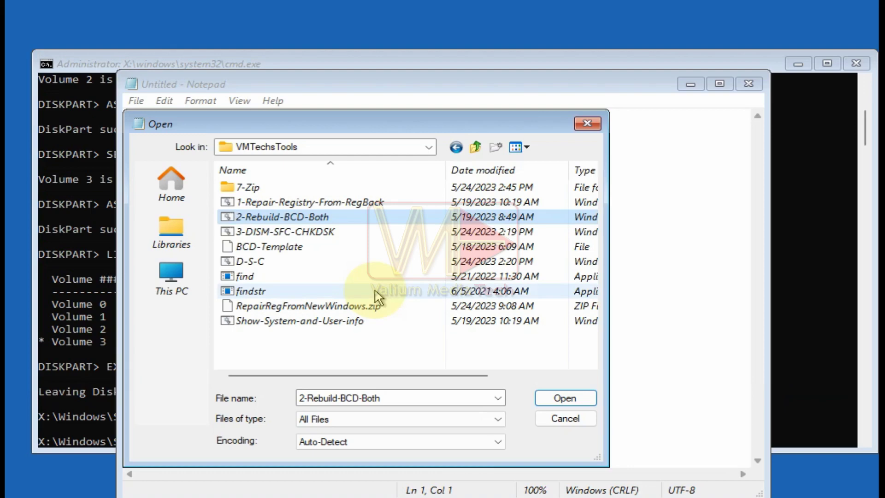
# - Run 3-DISM-SFC-CHKDSK as administrator and choose method 1 (DISM) then 2 (SFC)
pyautogui.click(277, 233)
pyautogui.rightClick(277, 236)
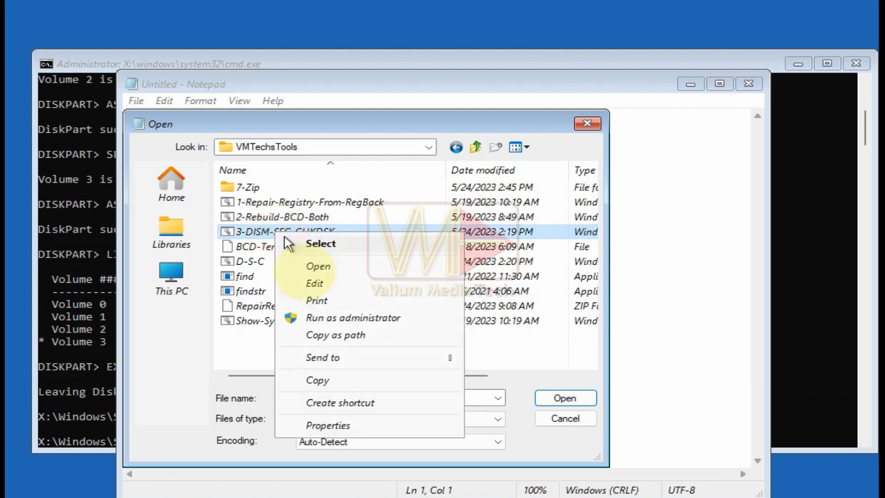
pyautogui.click(335, 319)
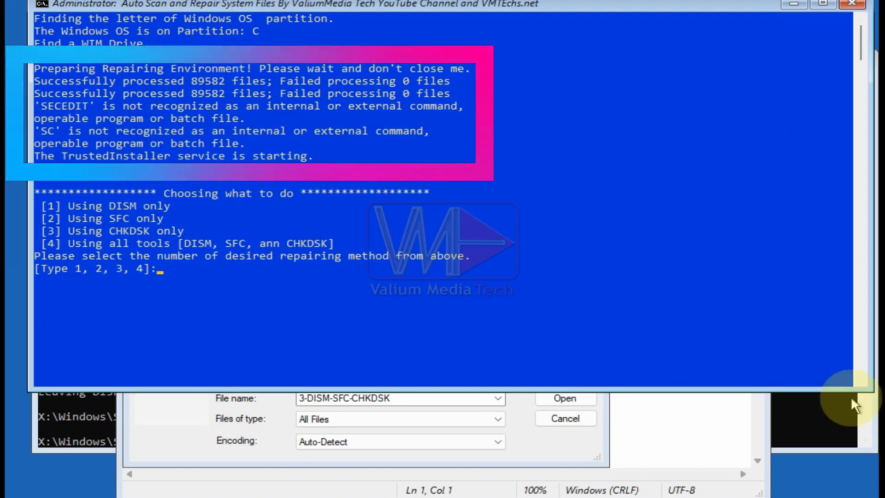
pyautogui.write('1')
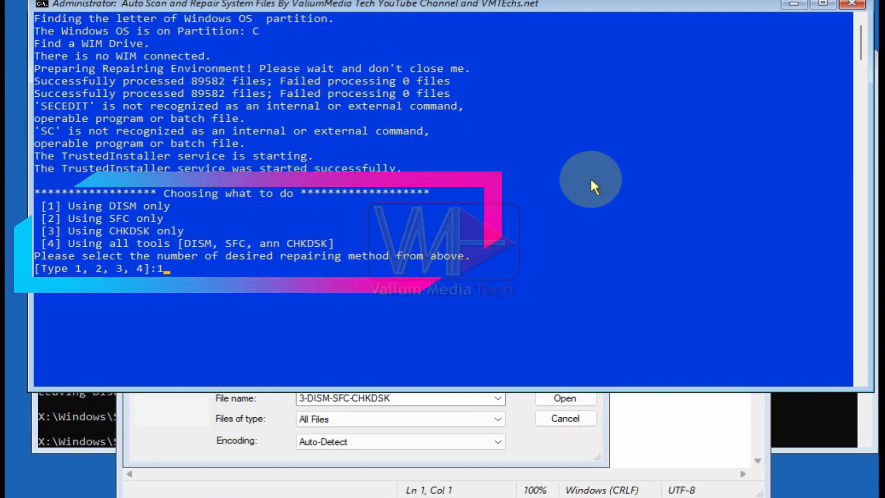
pyautogui.press('Return')
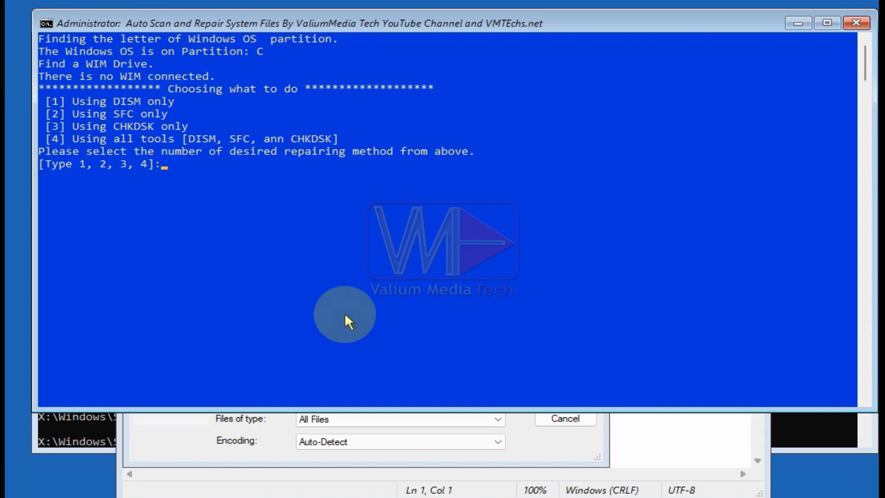
pyautogui.write('2')
pyautogui.press('Return')
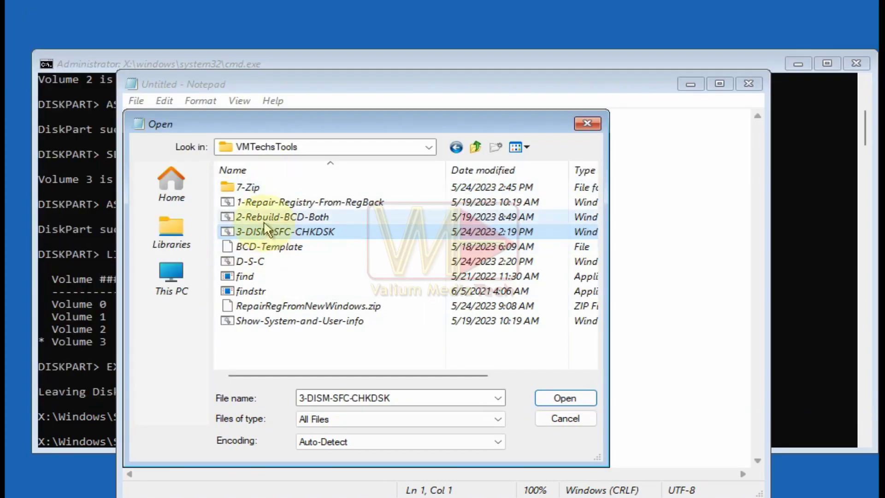
# - Relaunch 3-DISM-SFC-CHKDSK as administrator and choose method 3 for CHKDSK only
pyautogui.rightClick(276, 232)
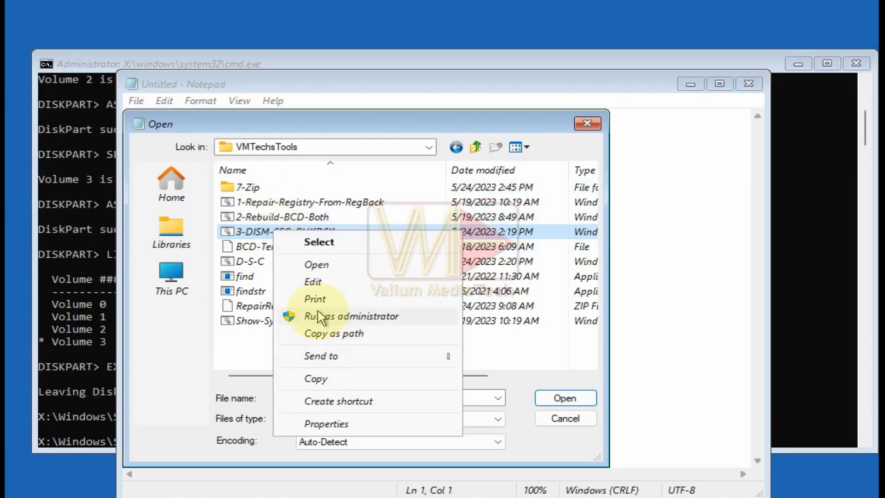
pyautogui.click(360, 318)
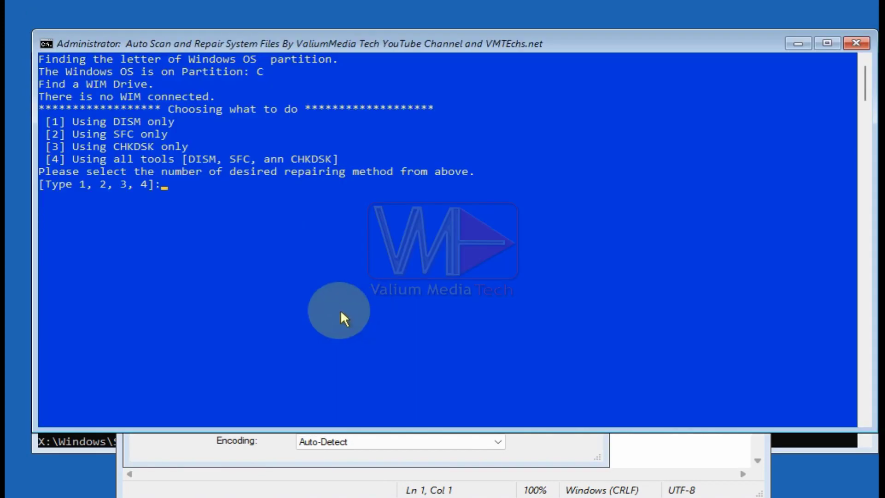
pyautogui.write('3')
pyautogui.press('Return')
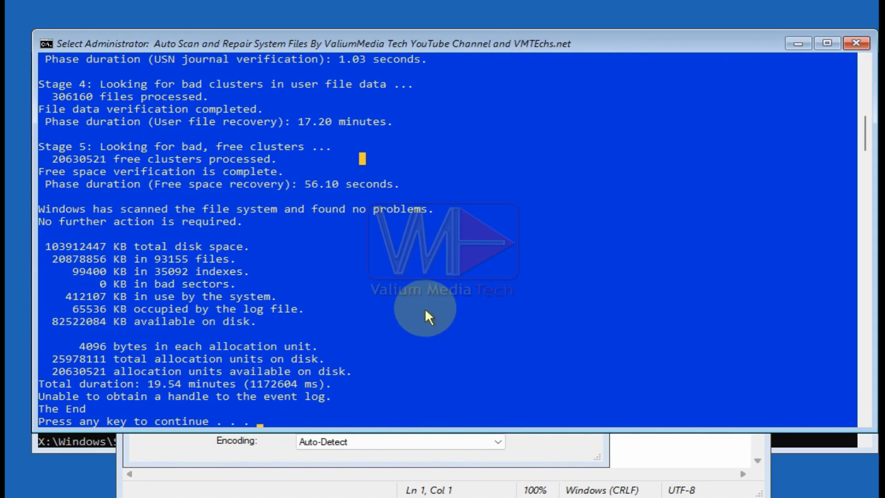
# - Dismiss the finished 3-DISM-SFC-CHKDSK console to return to the VMTechsTools Open dialog
pyautogui.press('Return')
pyautogui.press('Return')
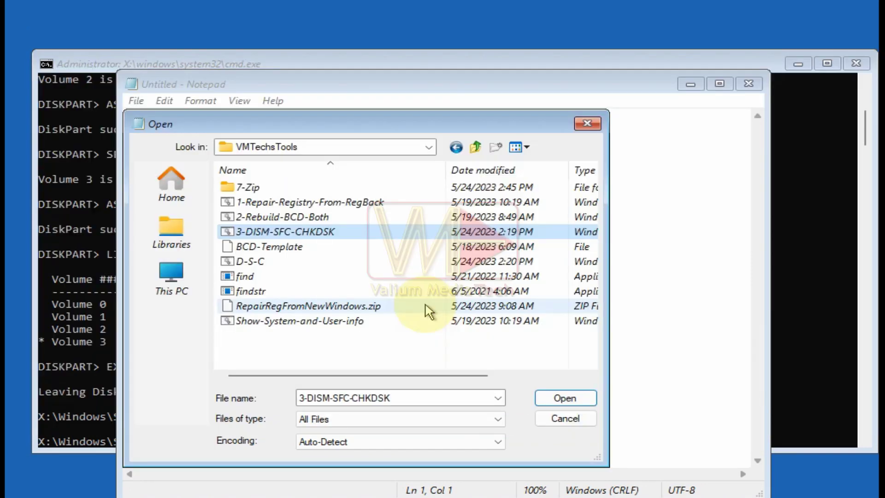